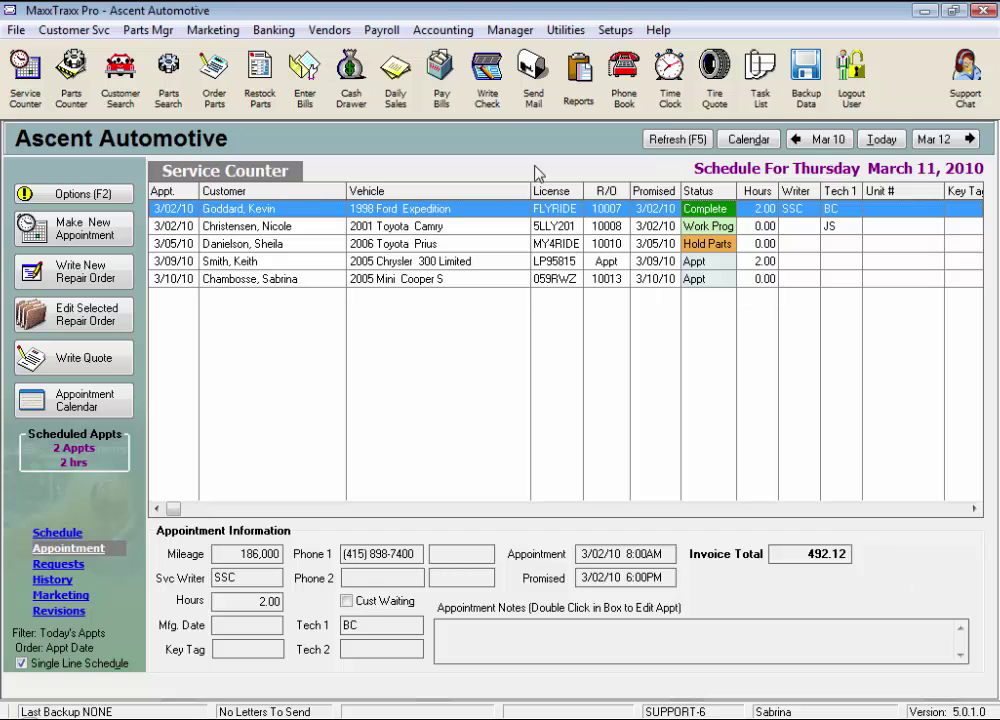
Start a new check to Snap On, which fills in its memorized 100.00 Small Tools payment.
click(506, 112)
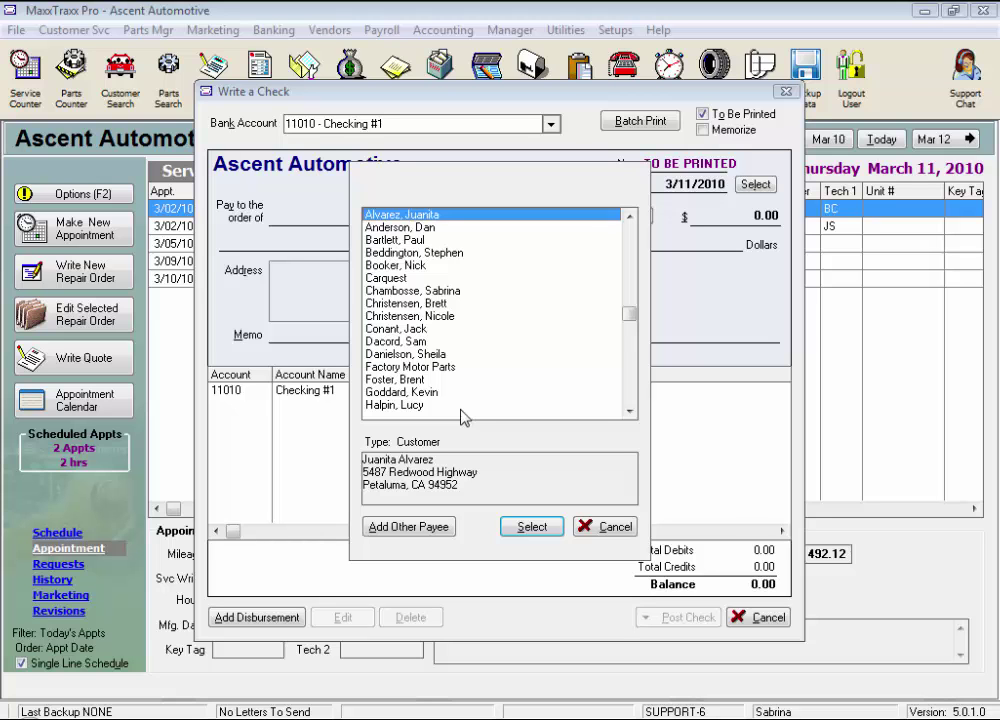
text(s)
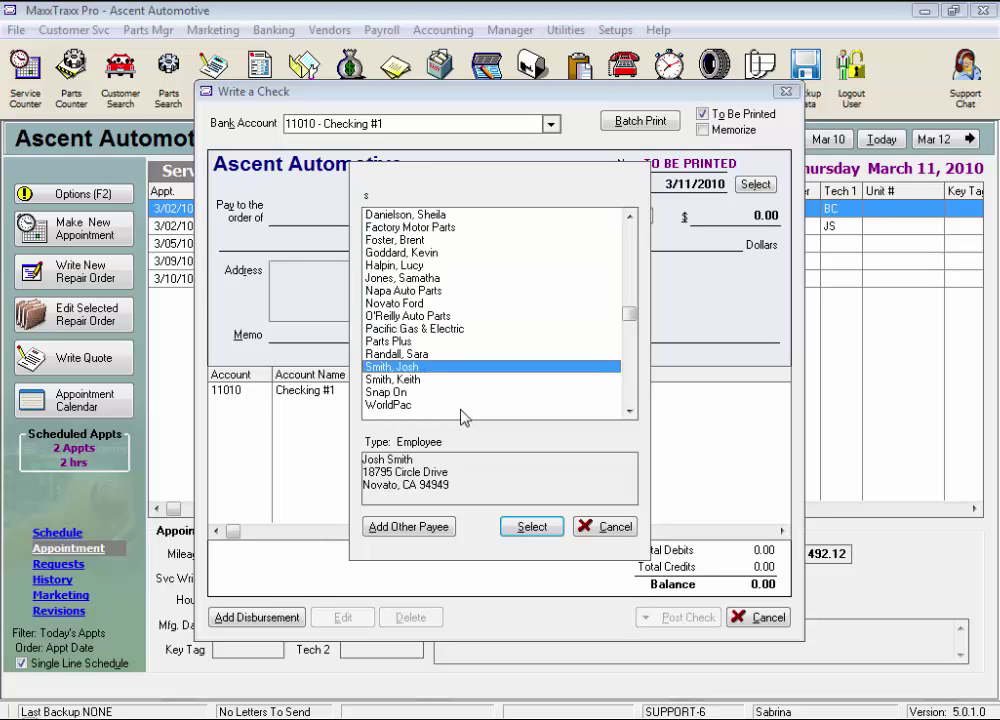
text(n)
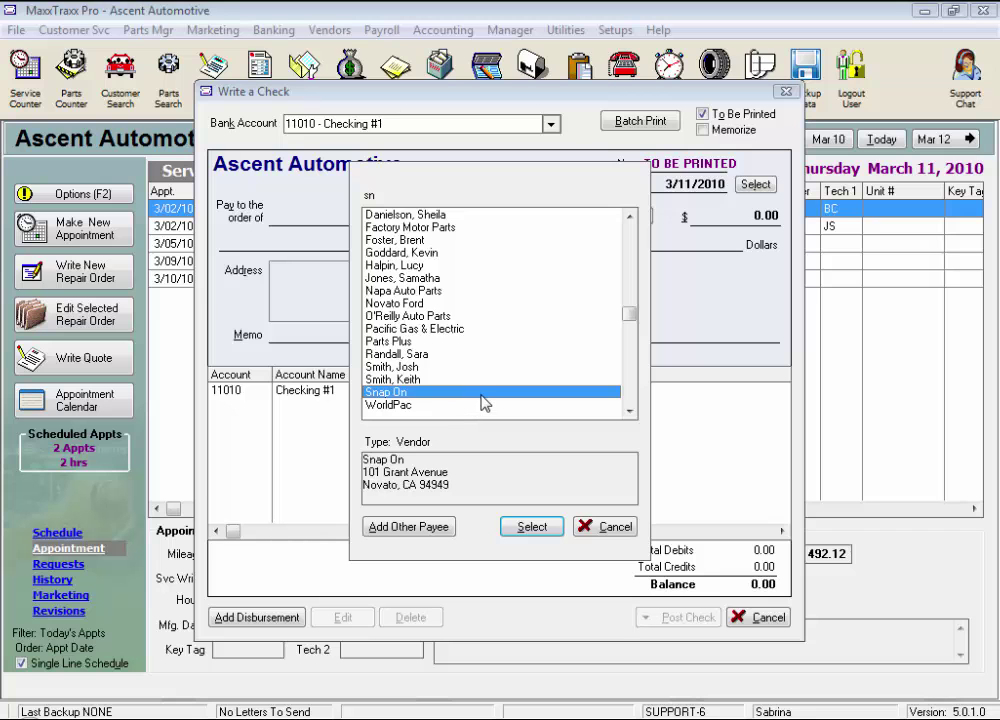
click(532, 527)
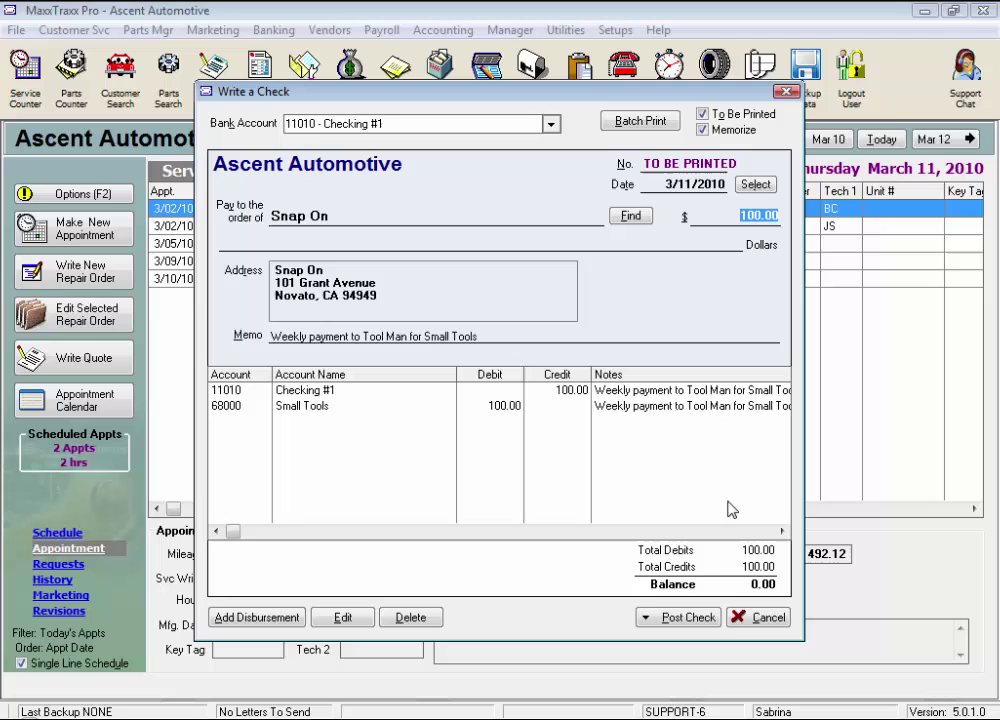
Cancel the Snap On check, bringing up the discard-without-saving notice.
click(752, 626)
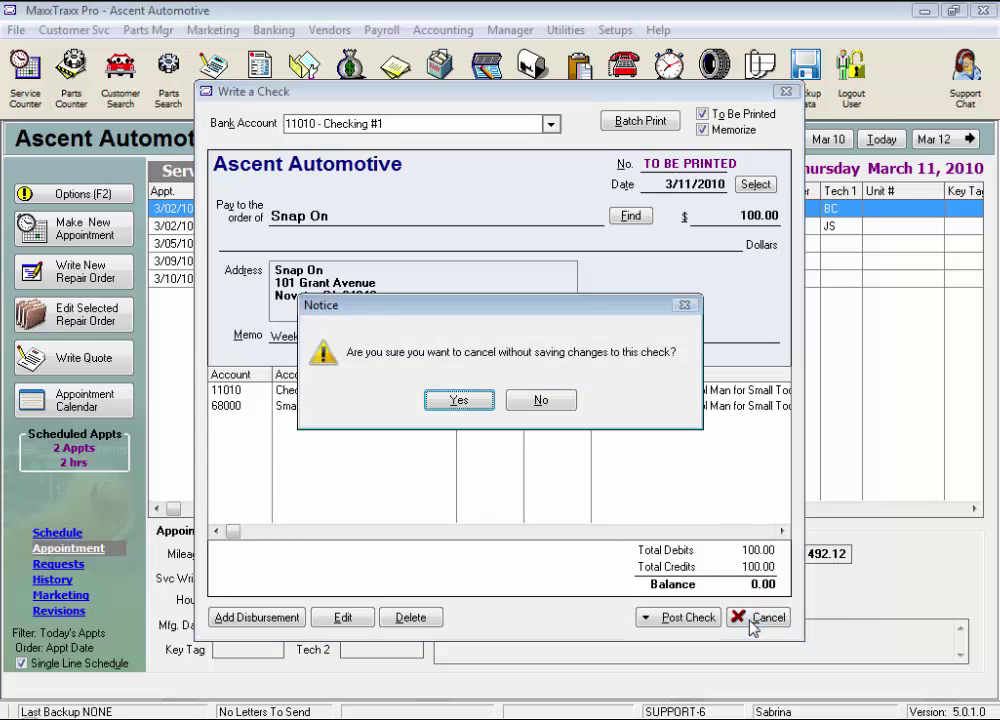
Discard the Snap On check and begin a fresh check payable to Pacific Gas & Electric.
click(462, 402)
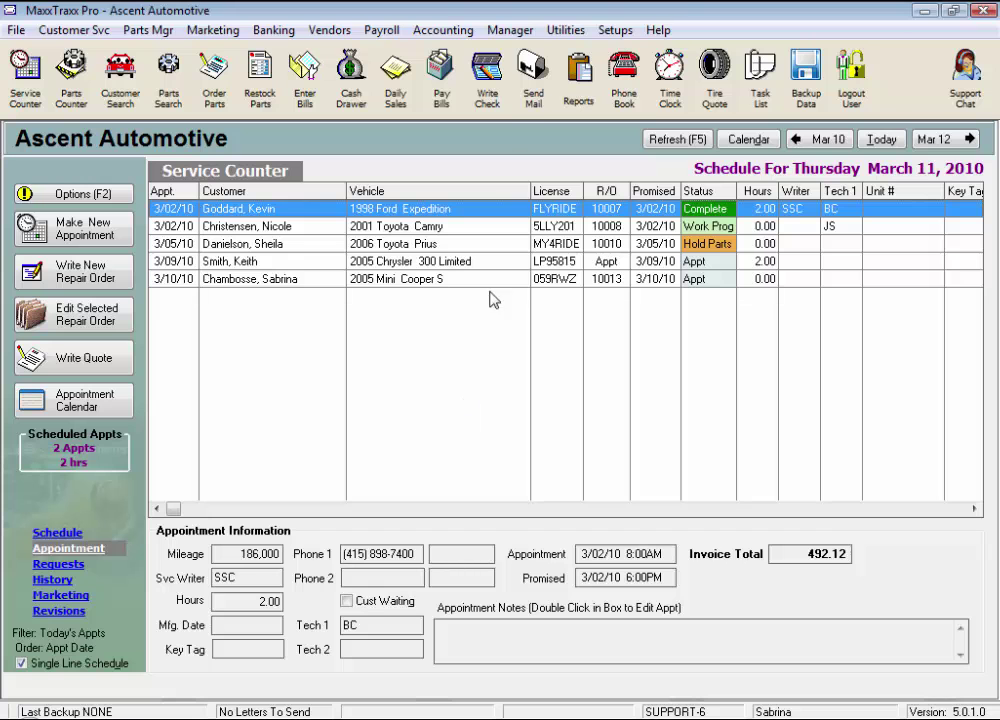
click(487, 97)
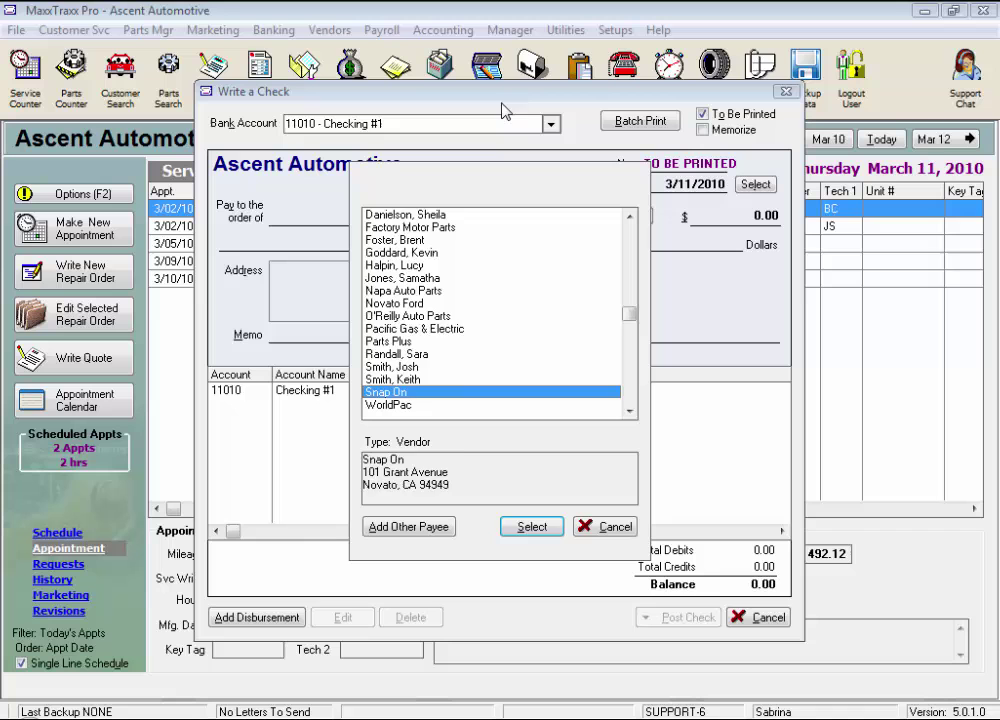
text(p)
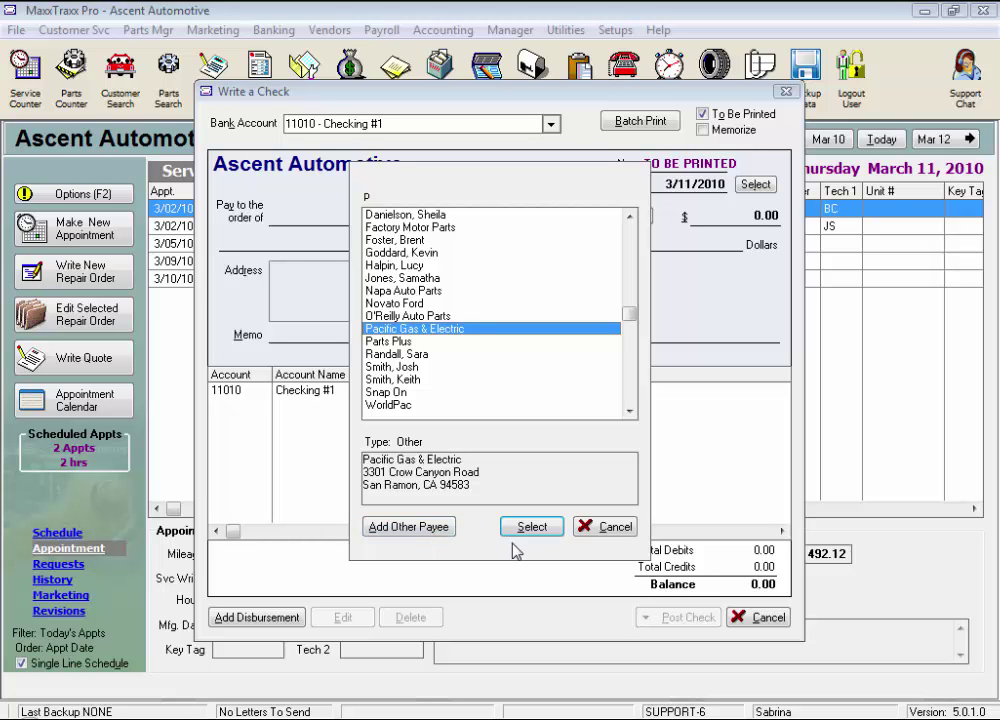
click(541, 532)
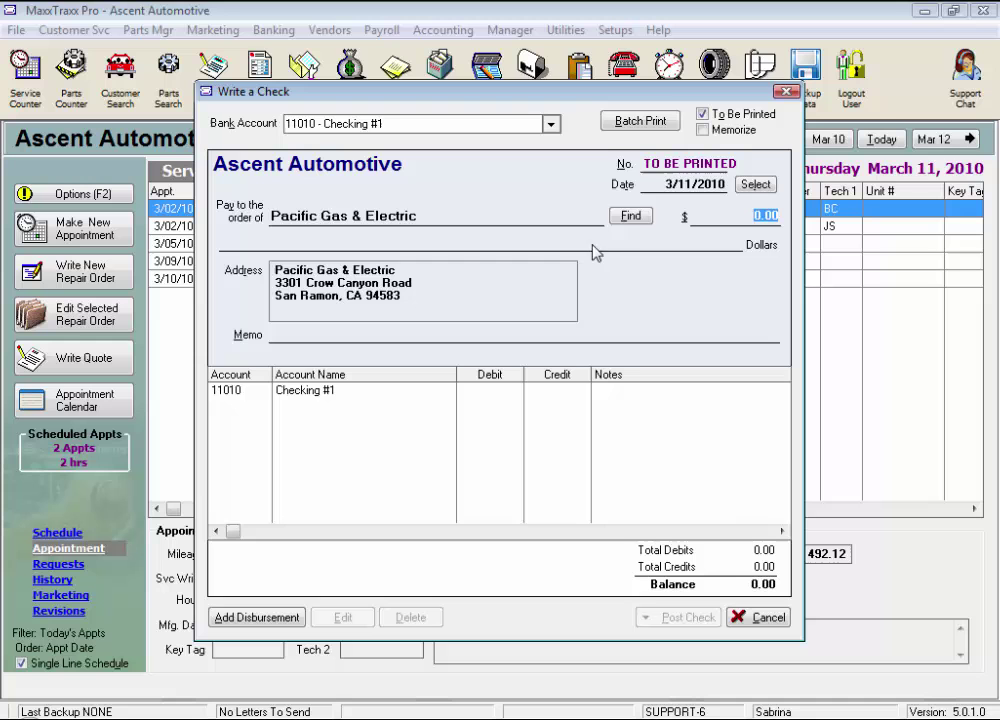
click(632, 217)
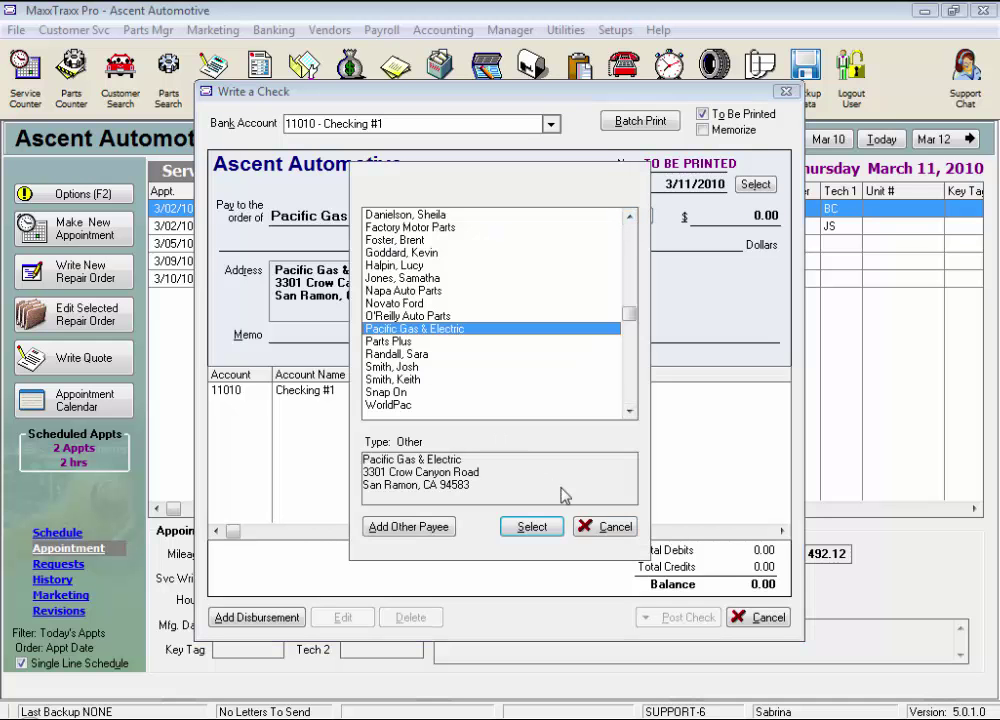
click(597, 536)
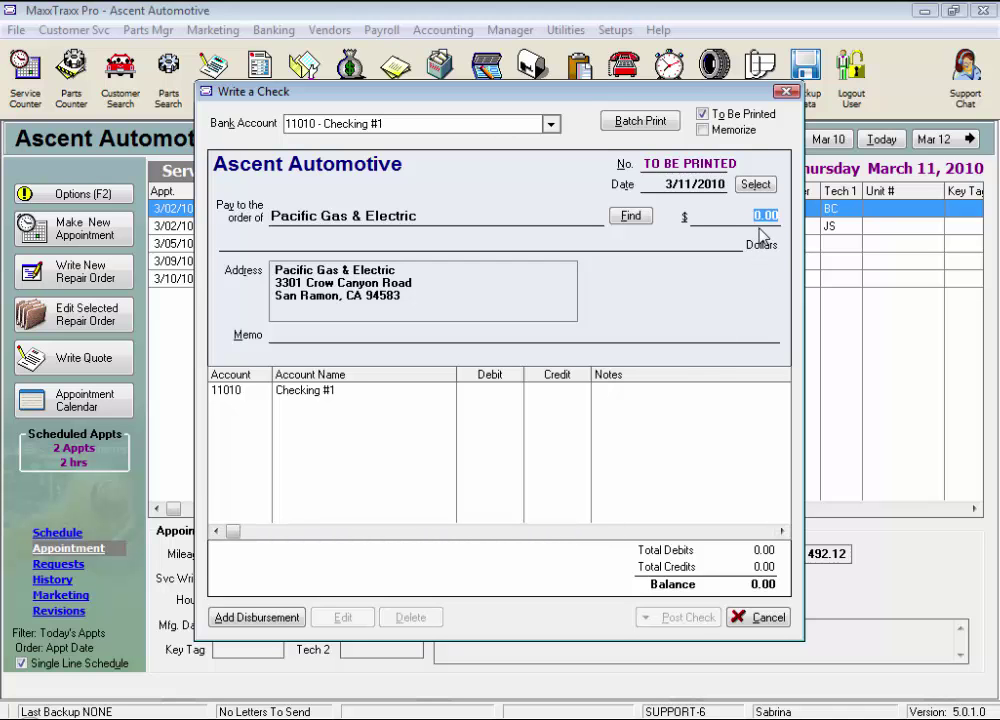
Give the check amount 265.41 and memo 998-1012, then start a disbursement line.
text(265.41)
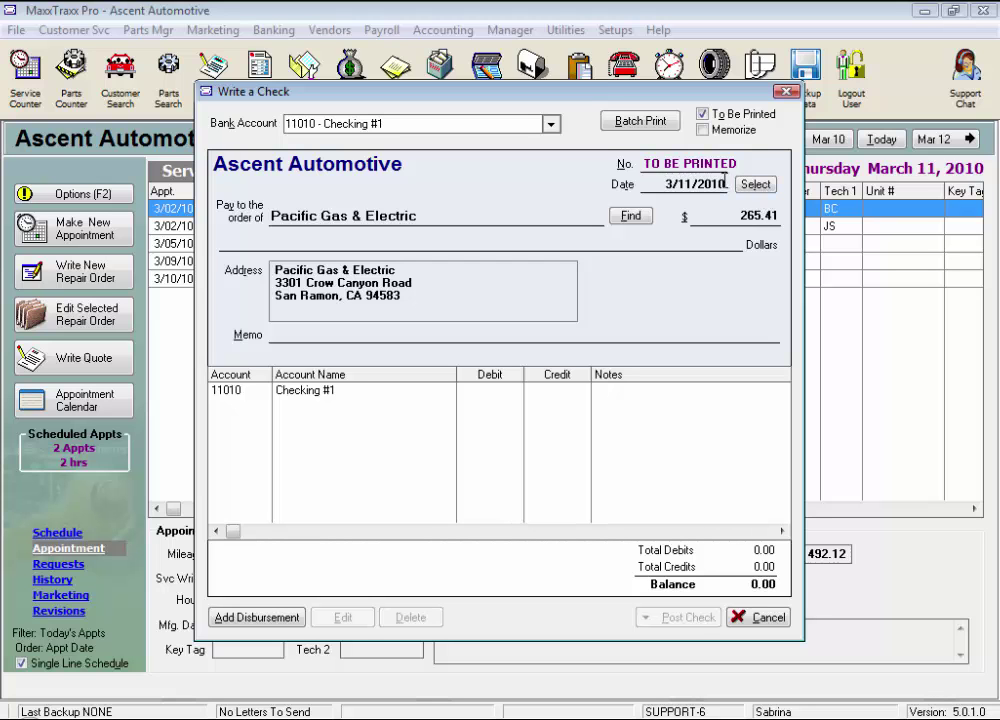
click(724, 185)
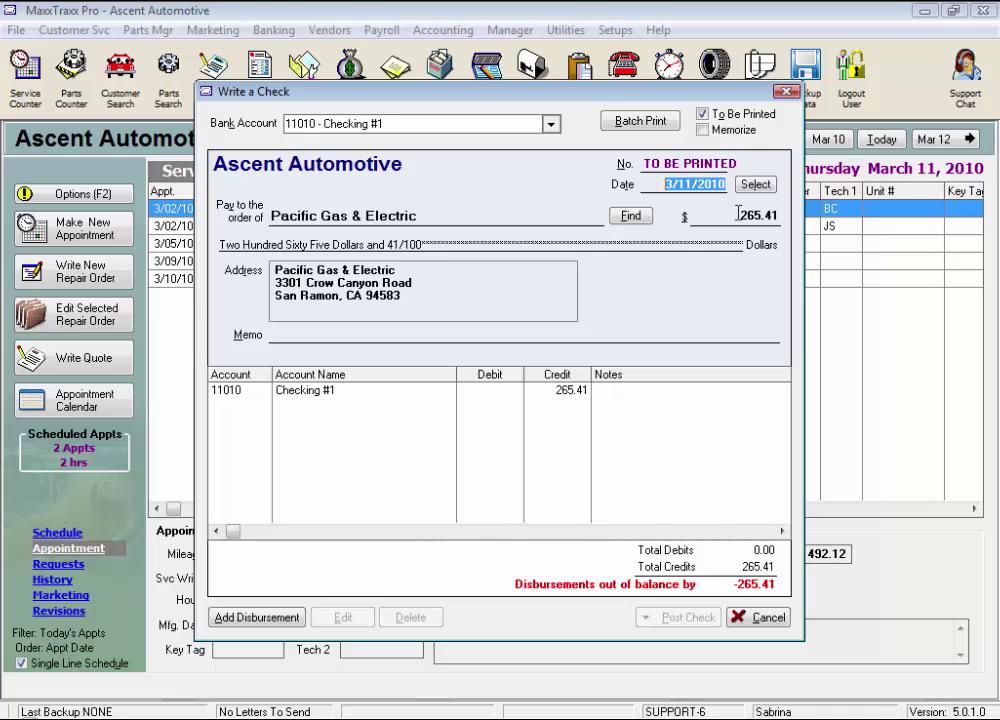
click(765, 215)
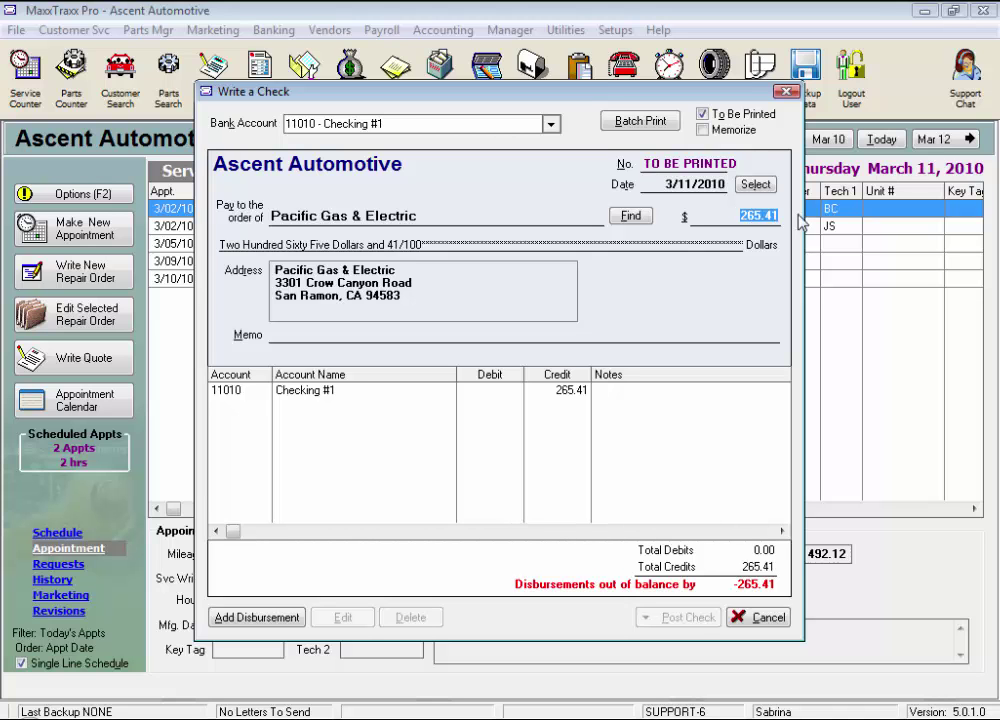
key(Tab)
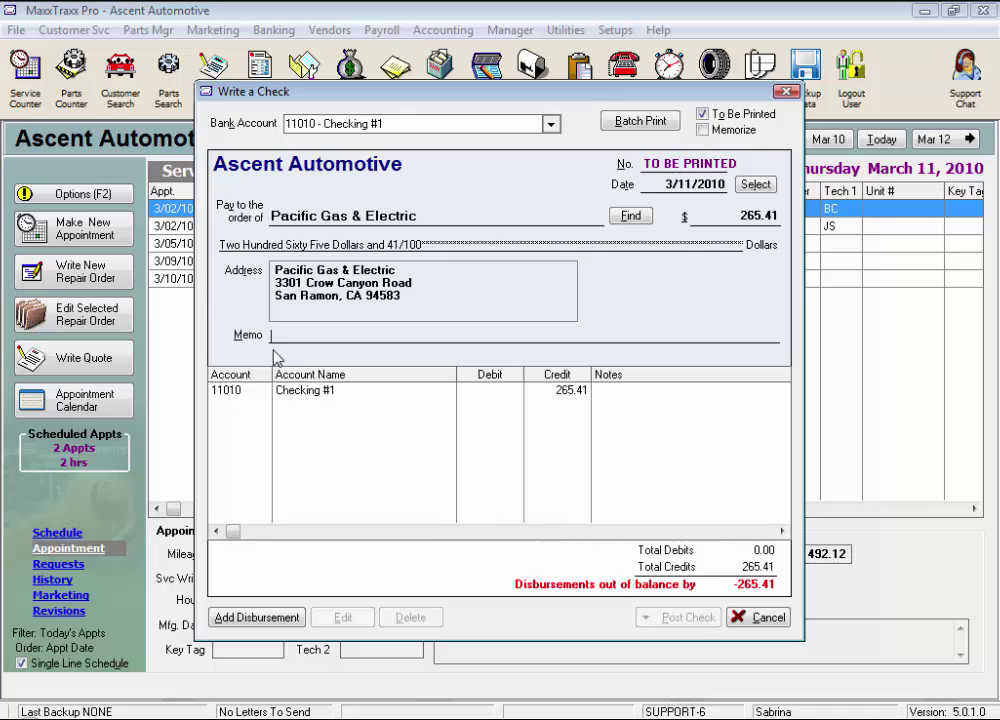
text(S98-1012)
key(Return)
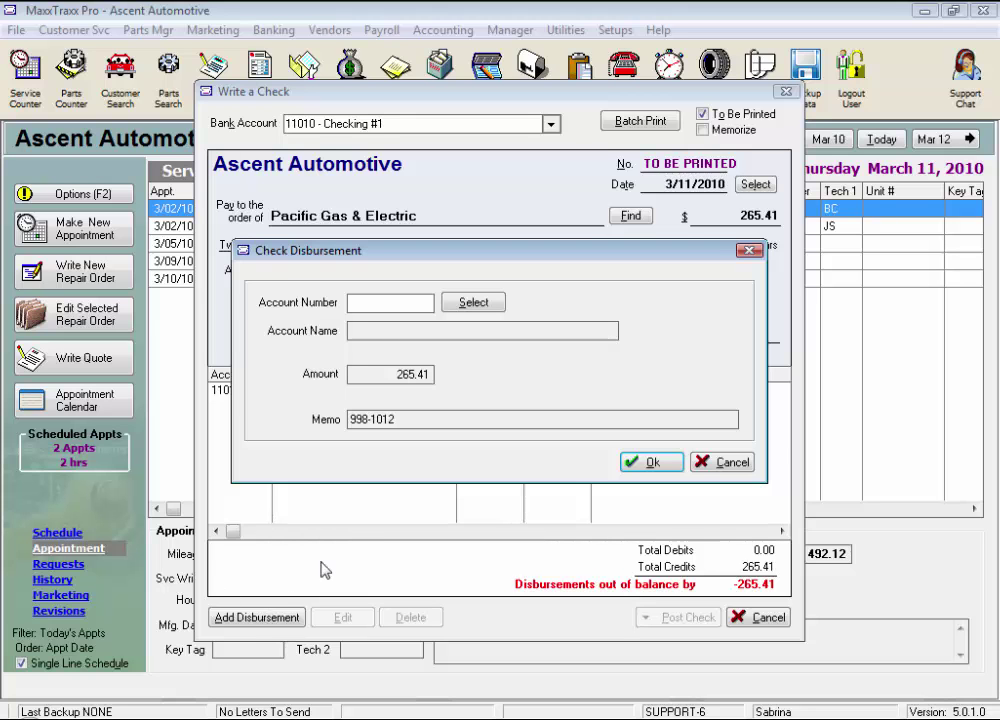
Charge the disbursement to G/L account 69850 Utilities, Gas.
click(479, 306)
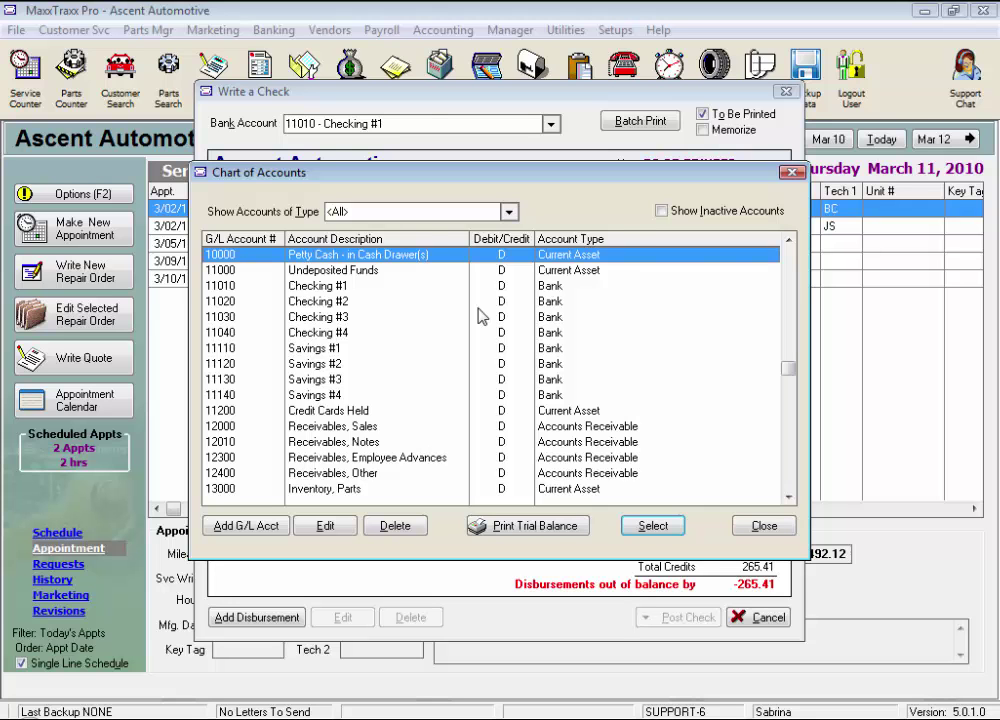
text(69)
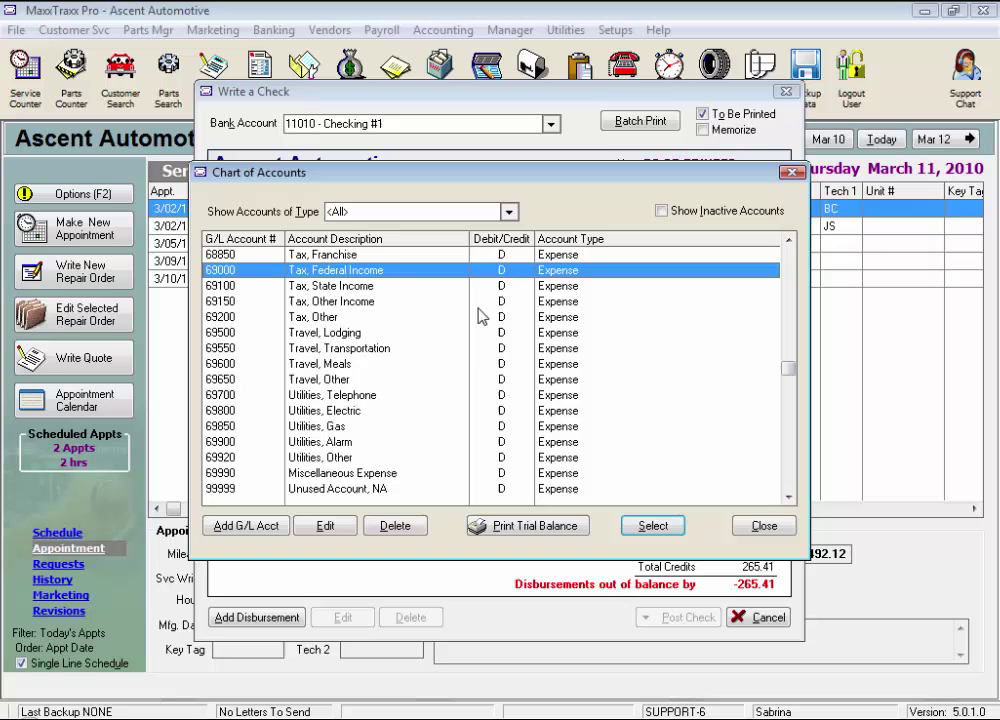
click(341, 428)
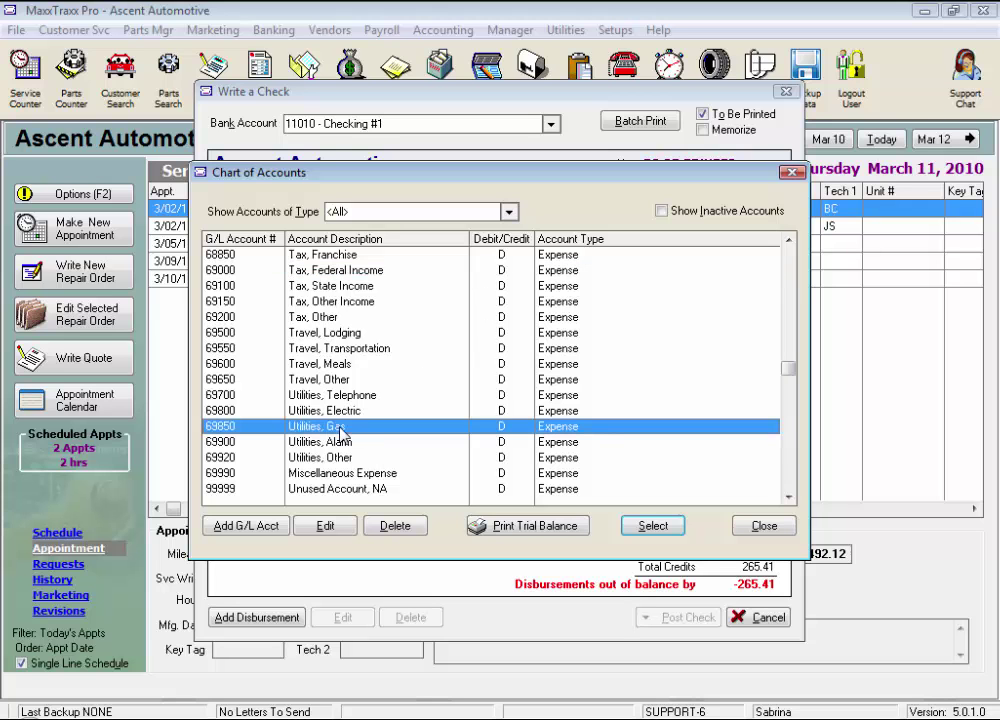
click(657, 530)
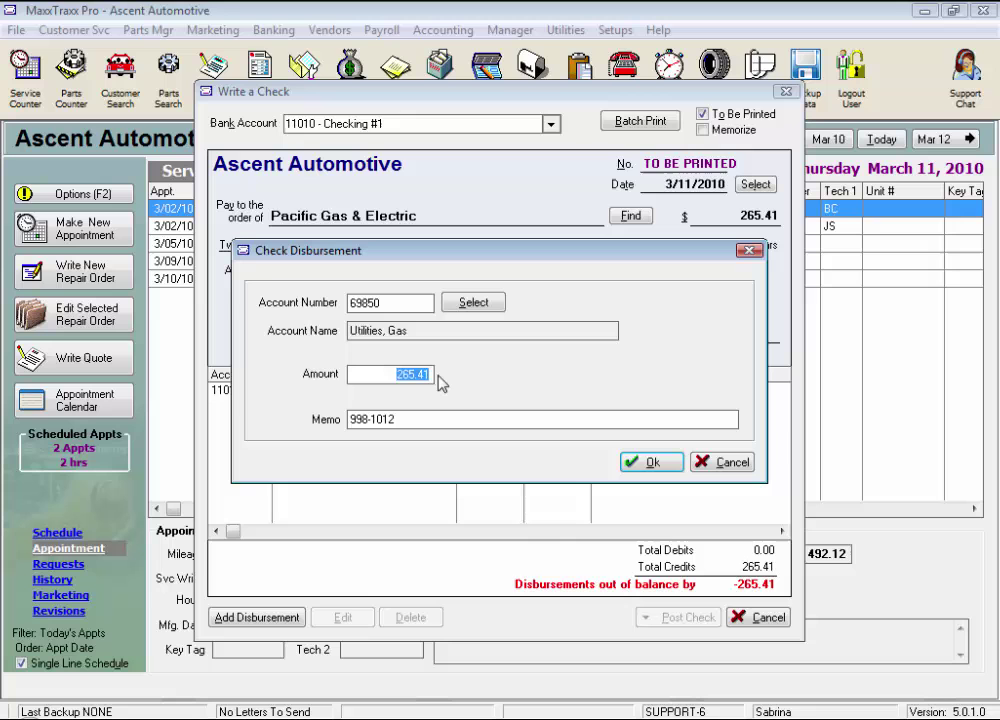
Set the gas disbursement to 75.22 with memo 'Gas' and add it to the check.
key(BackSpace)
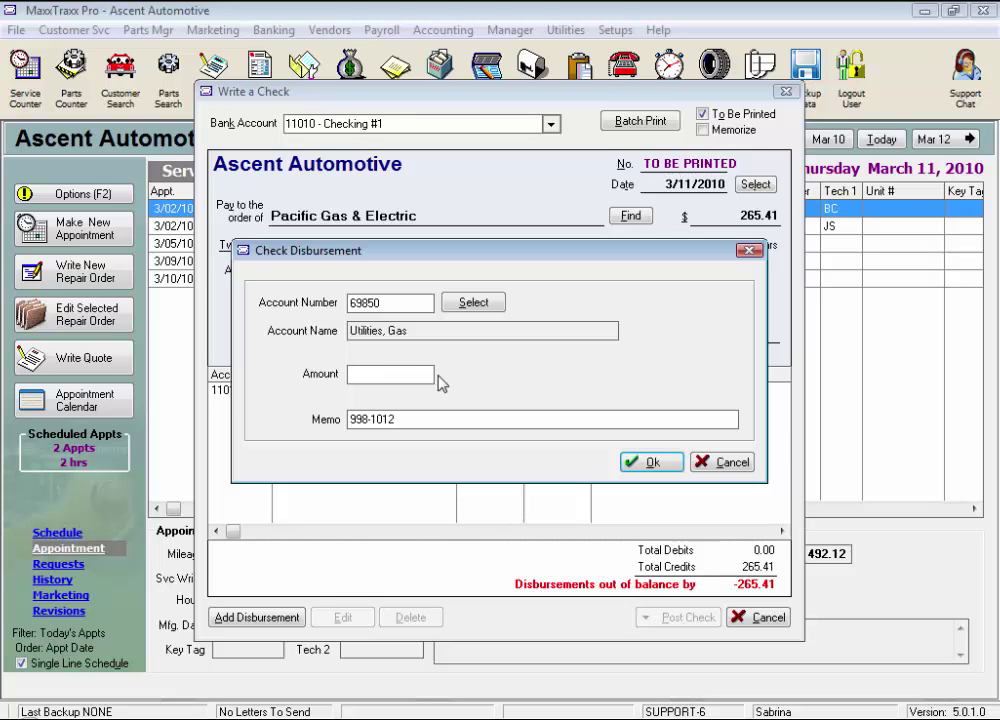
text(75.22)
drag(402, 419, 321, 407)
text(Gas)
click(643, 463)
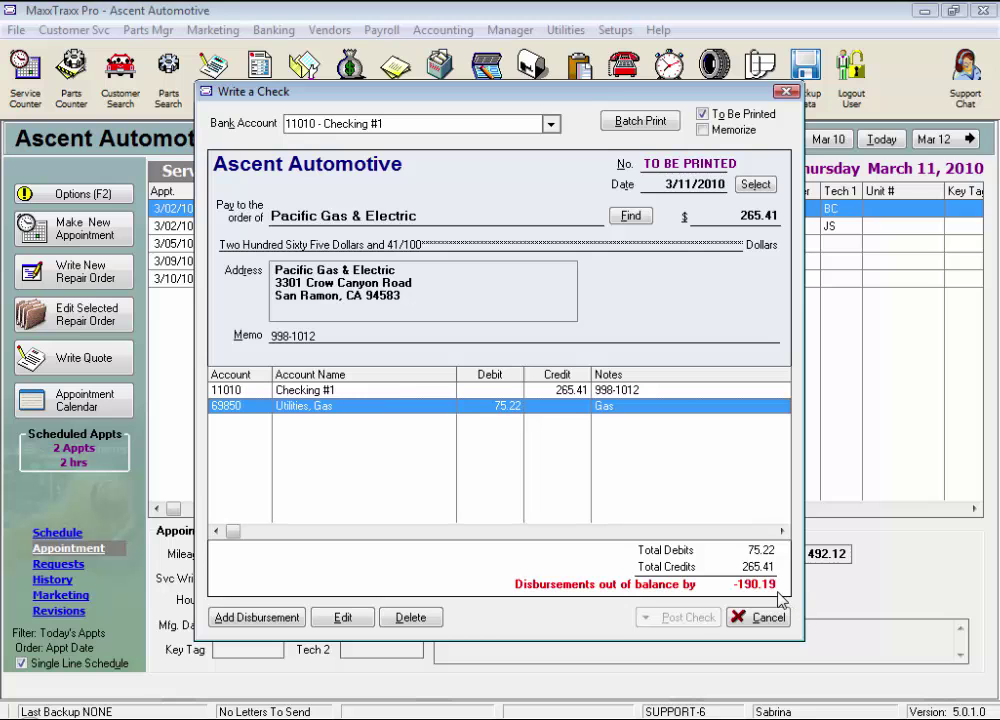
Add a 190.19 disbursement to 69800 Utilities, Electric with memo 'Electric', balancing the check.
click(268, 616)
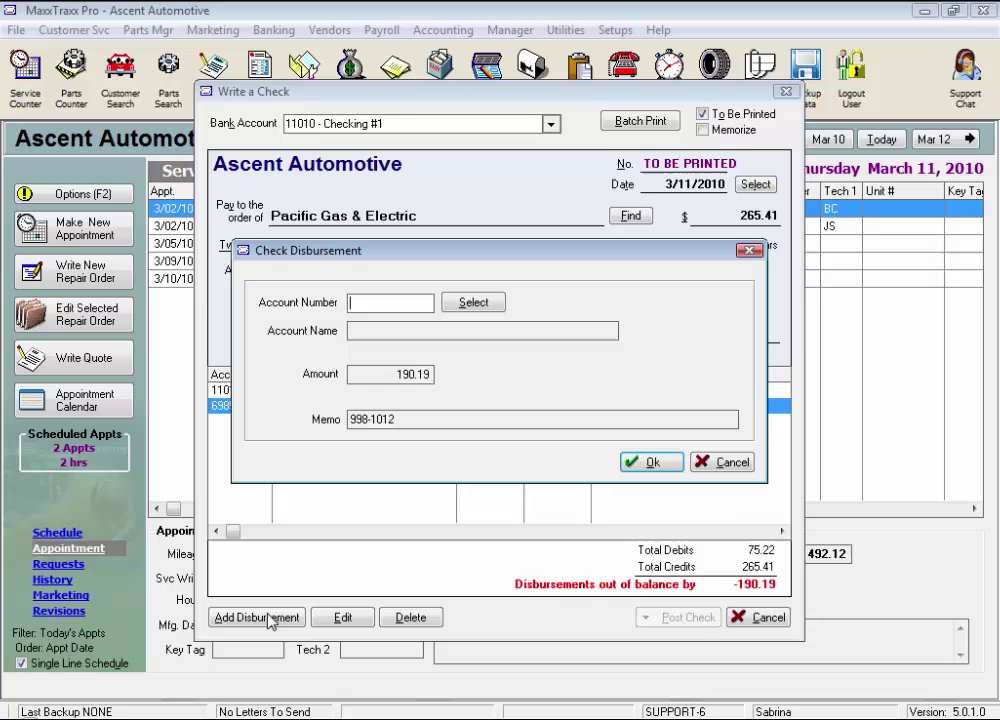
text(69)
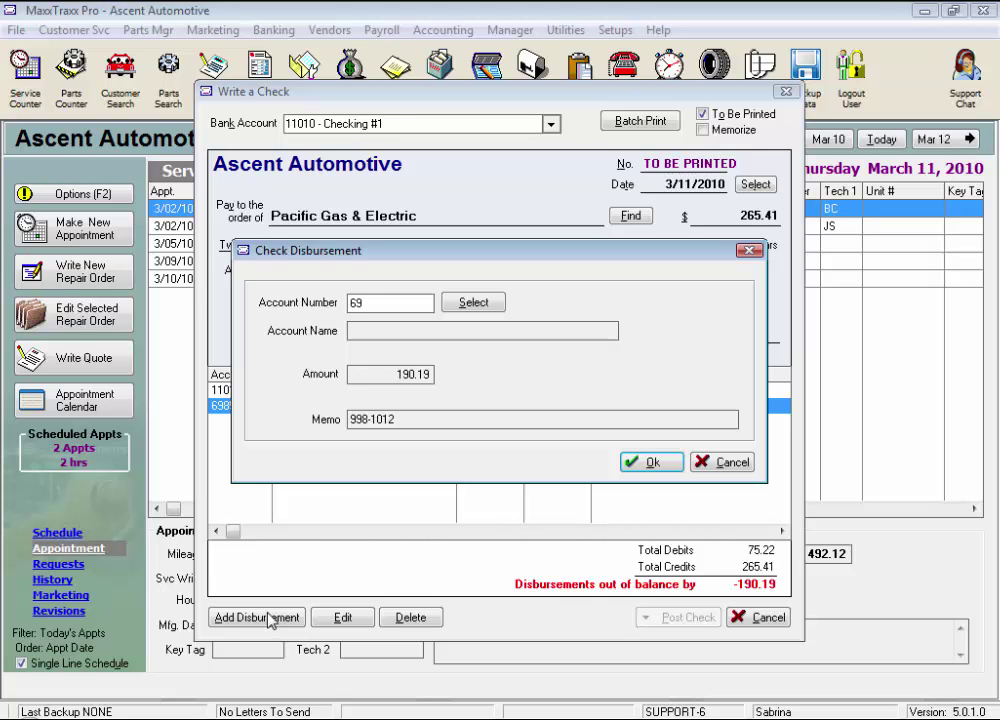
click(479, 304)
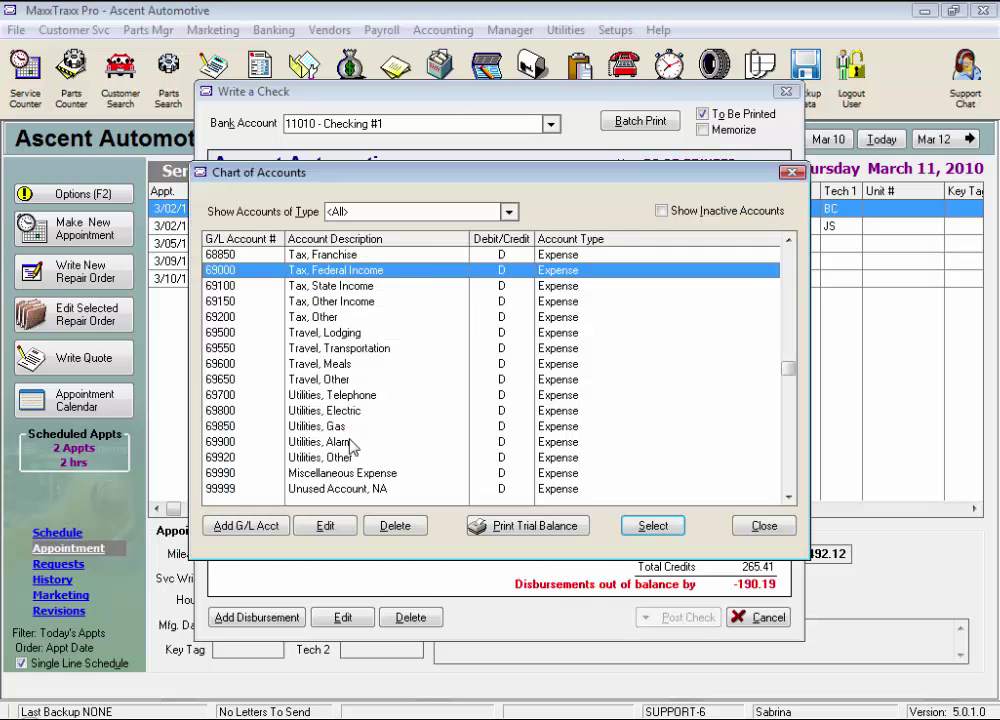
click(330, 410)
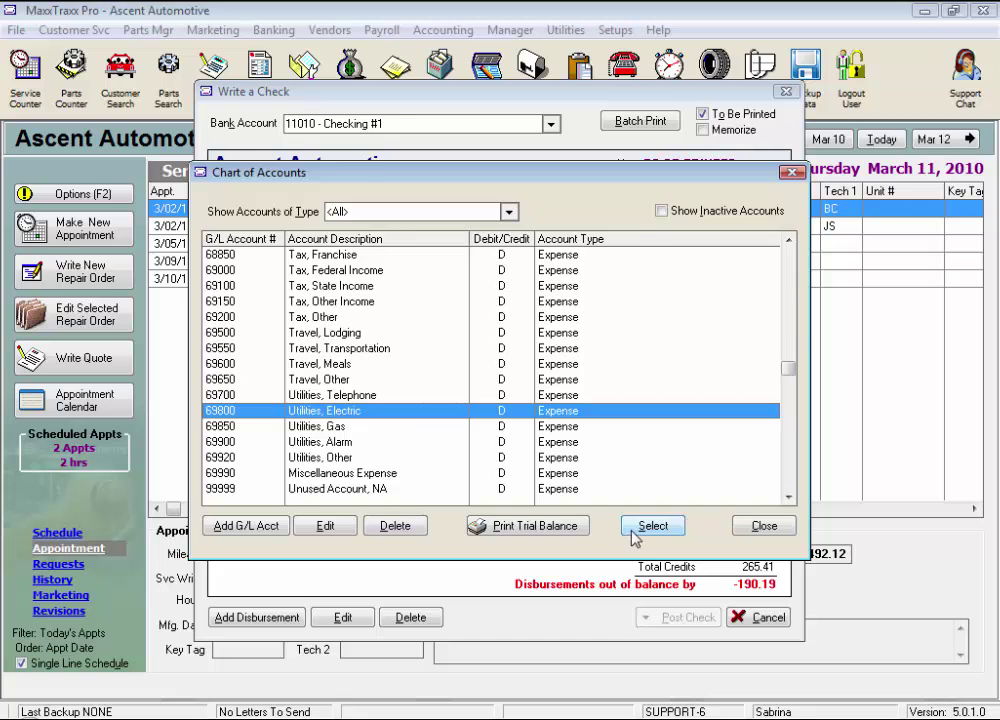
double_click(495, 412)
key(Tab)
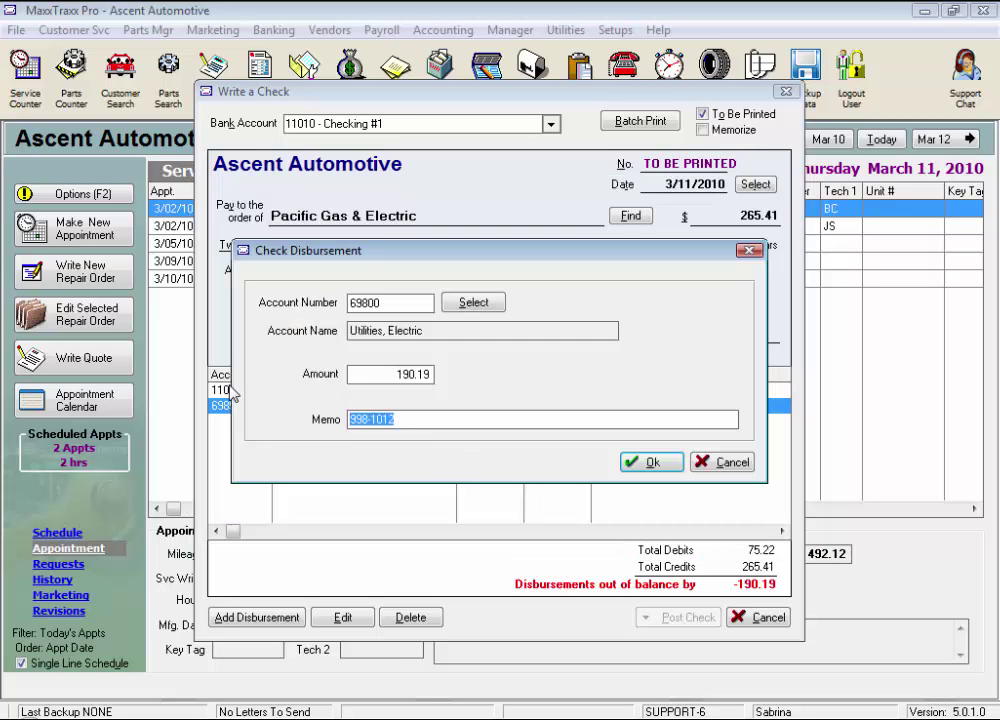
text(Electric)
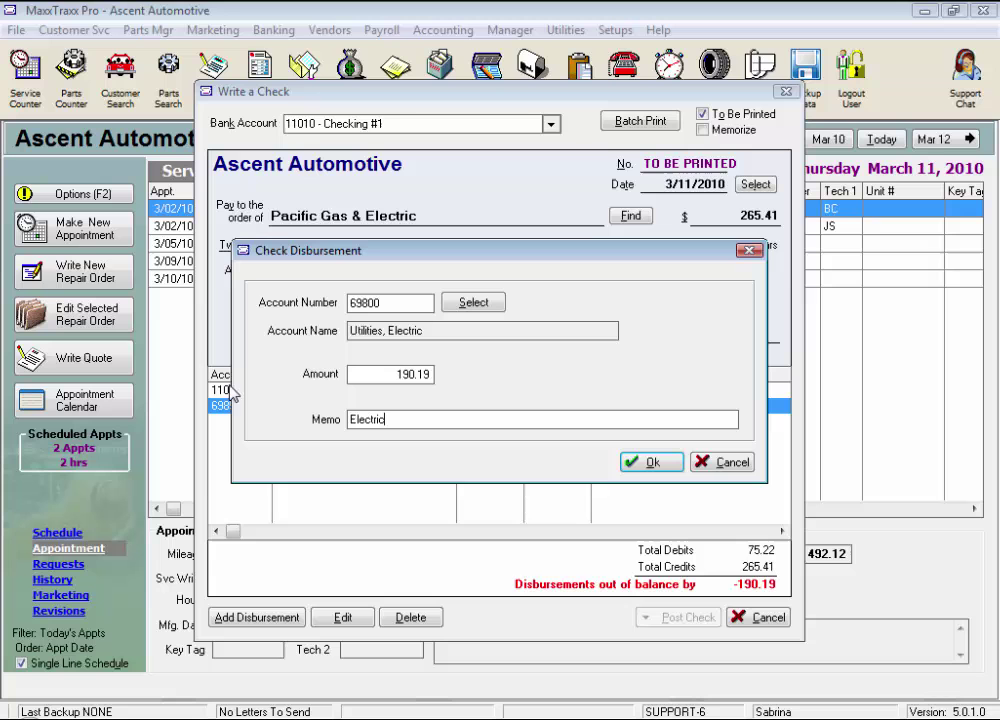
click(648, 463)
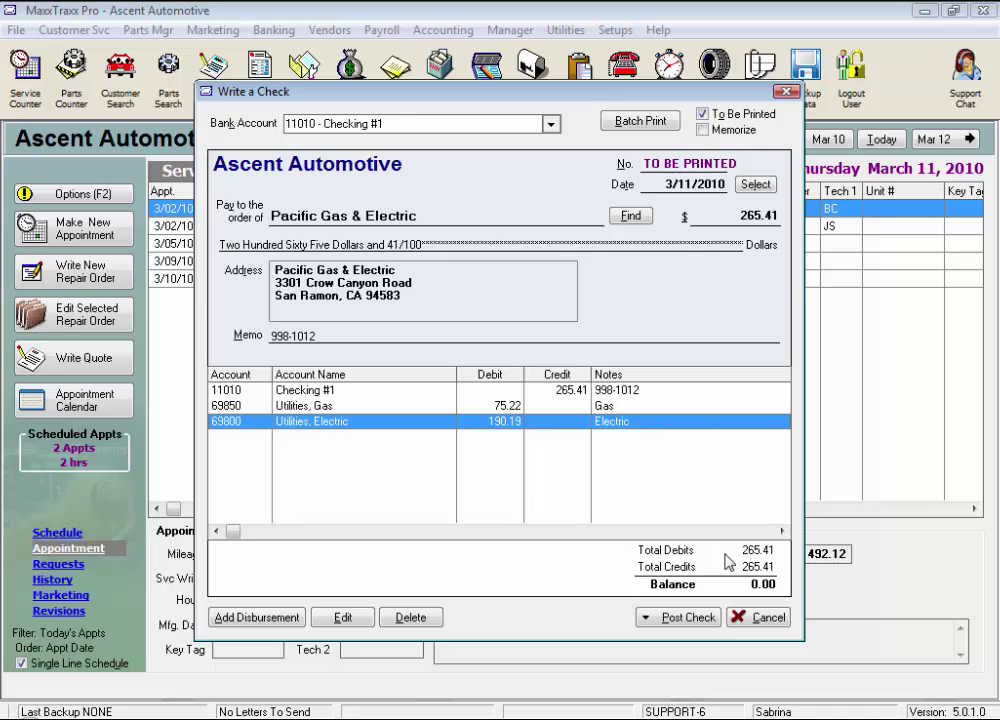
click(551, 126)
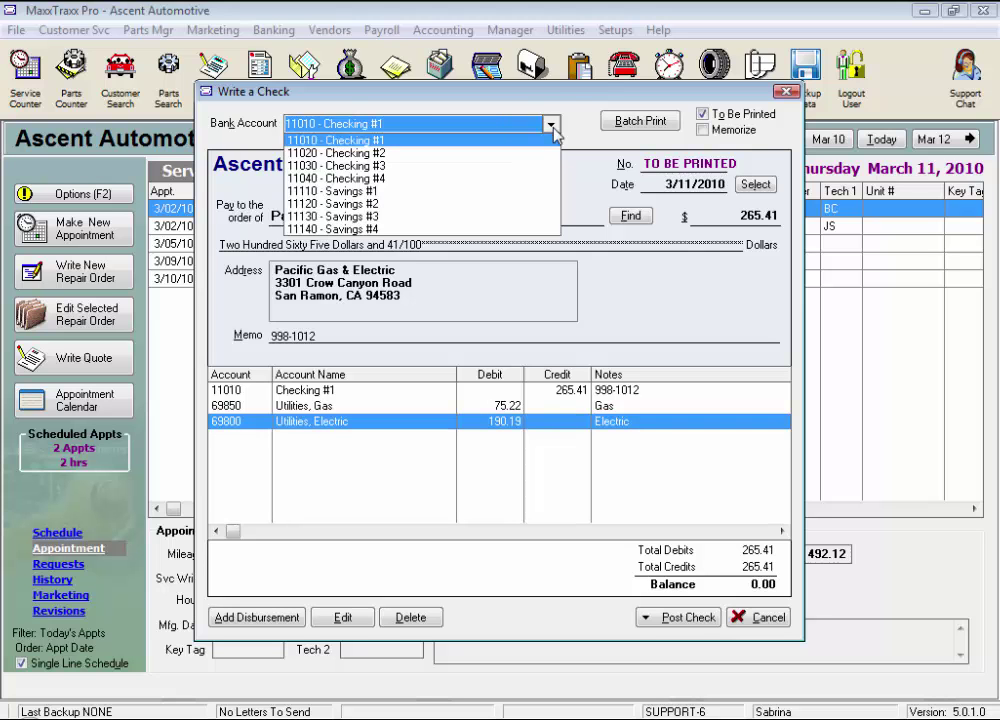
click(541, 140)
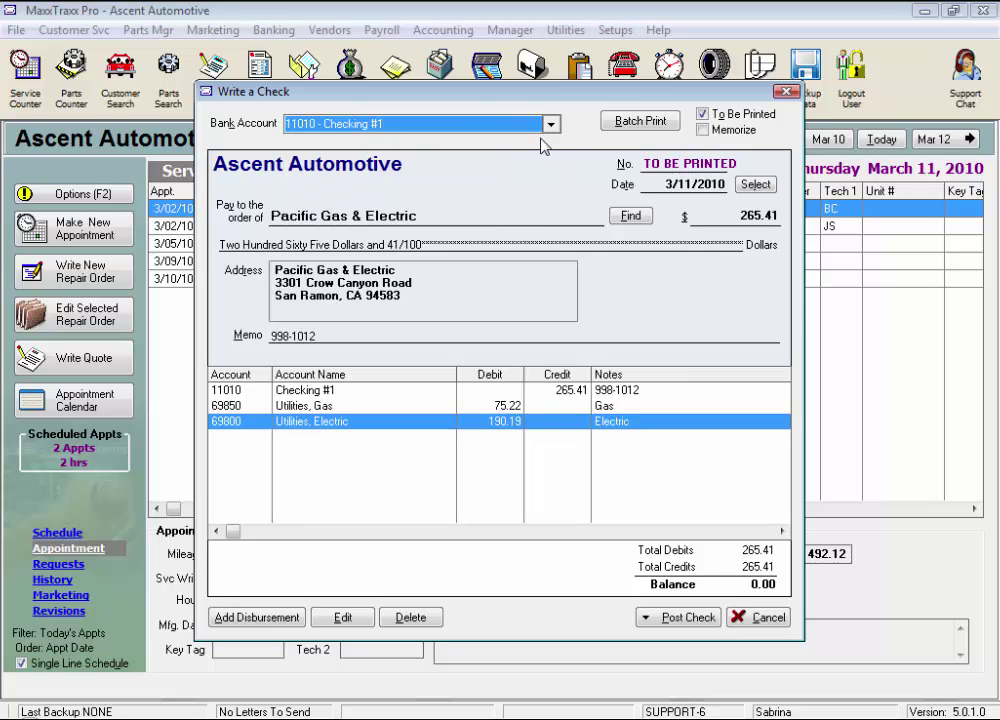
click(629, 124)
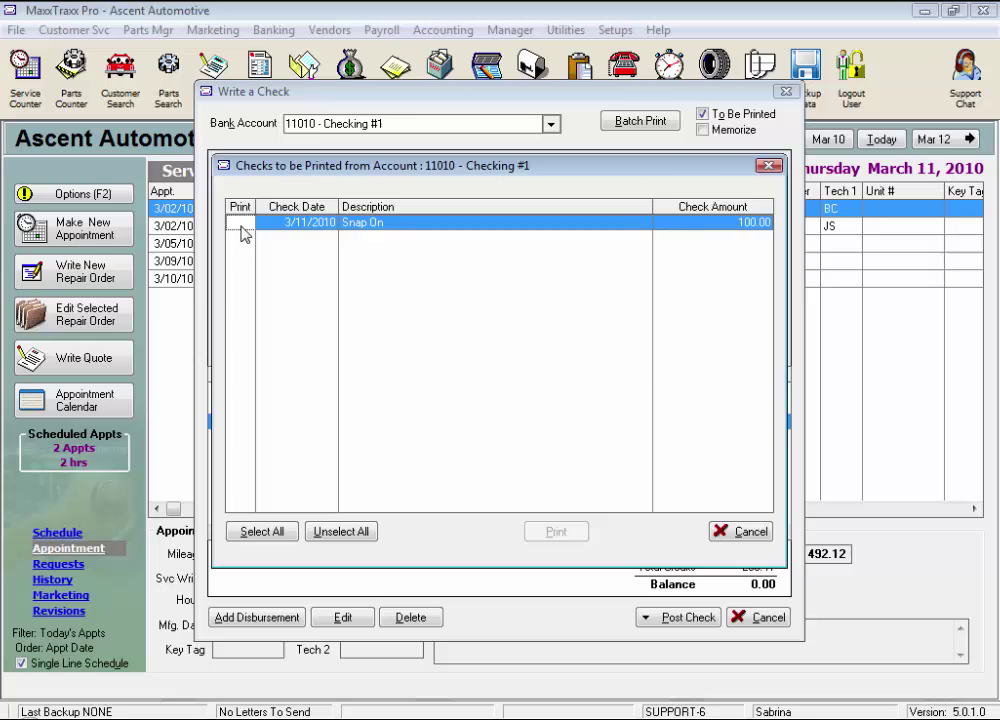
click(747, 533)
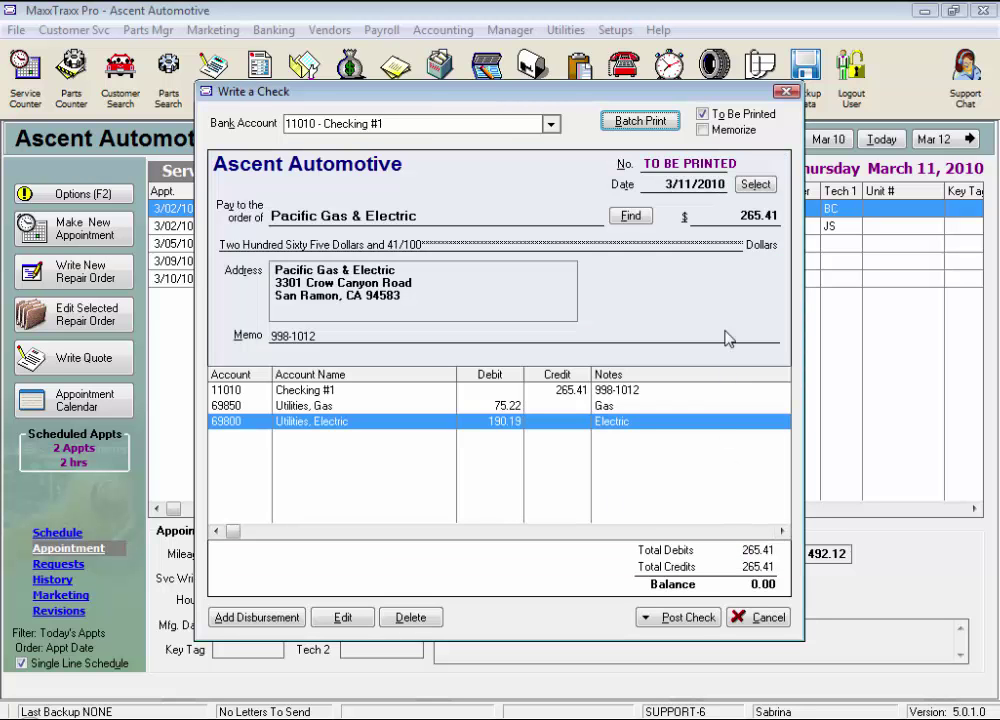
click(703, 116)
Keep the check marked To Be Printed and mark it to Memorize.
click(703, 116)
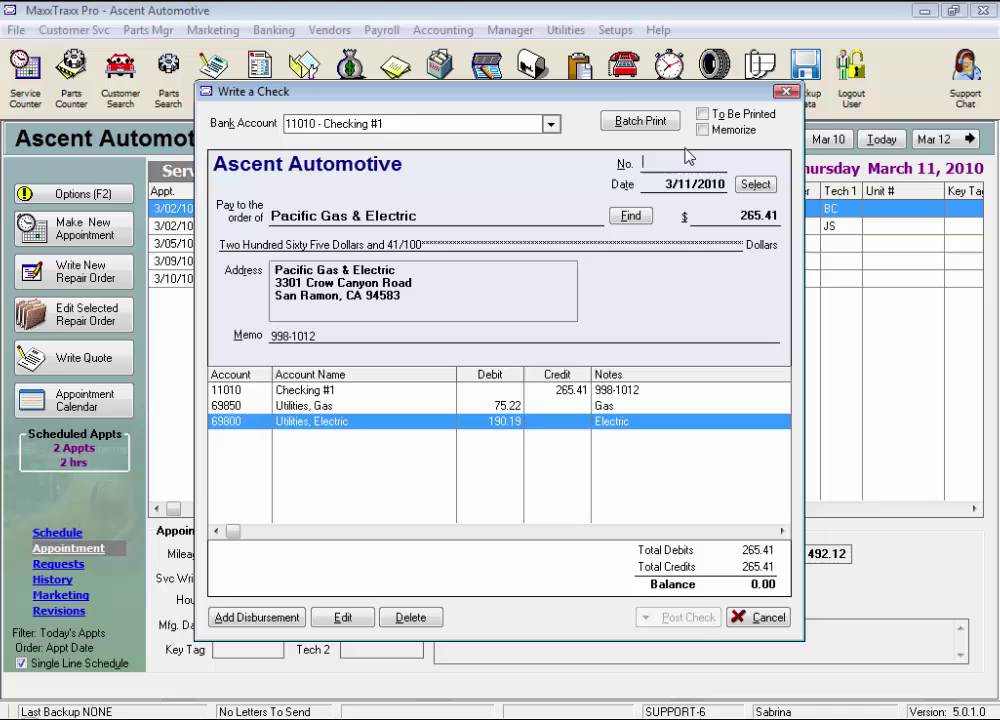
click(704, 116)
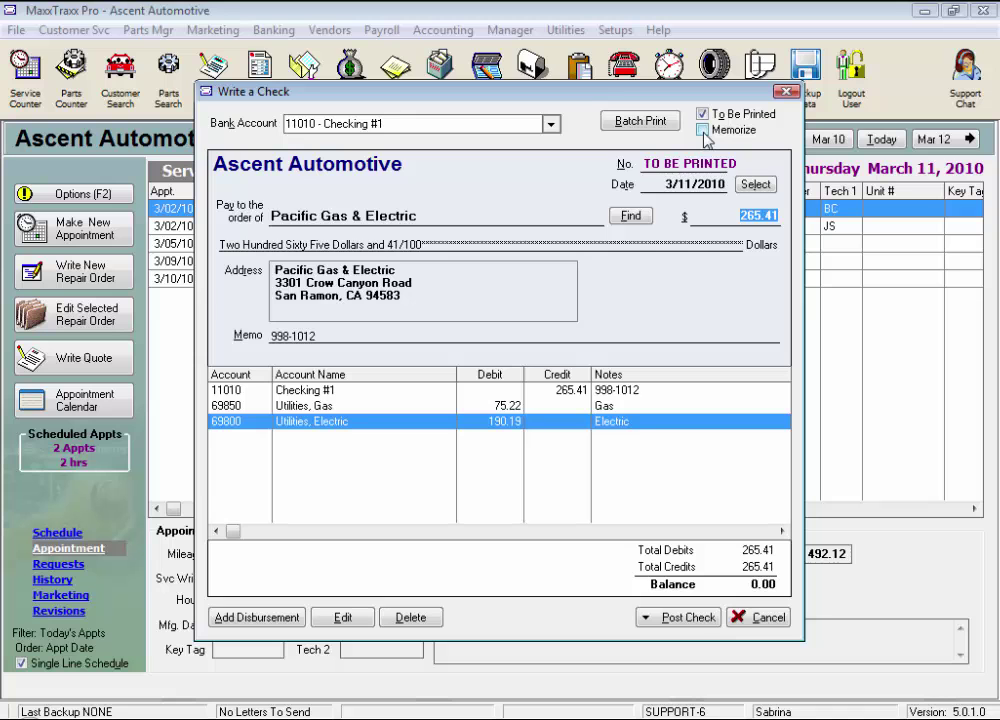
click(703, 130)
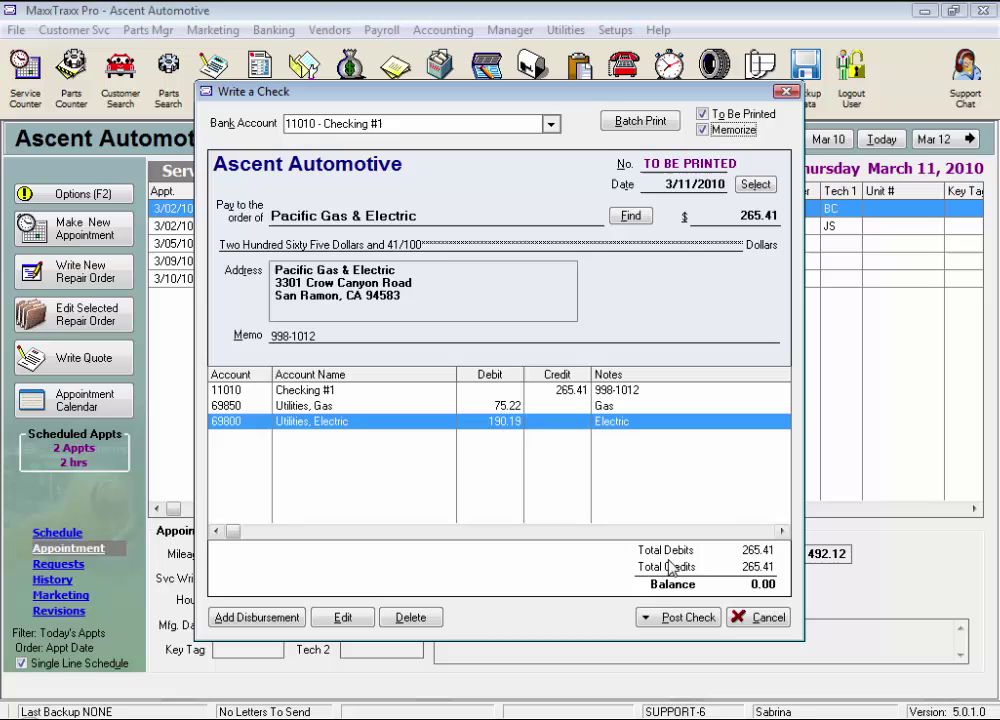
Post and close the check to print later, accepting starting check number 102.
click(679, 619)
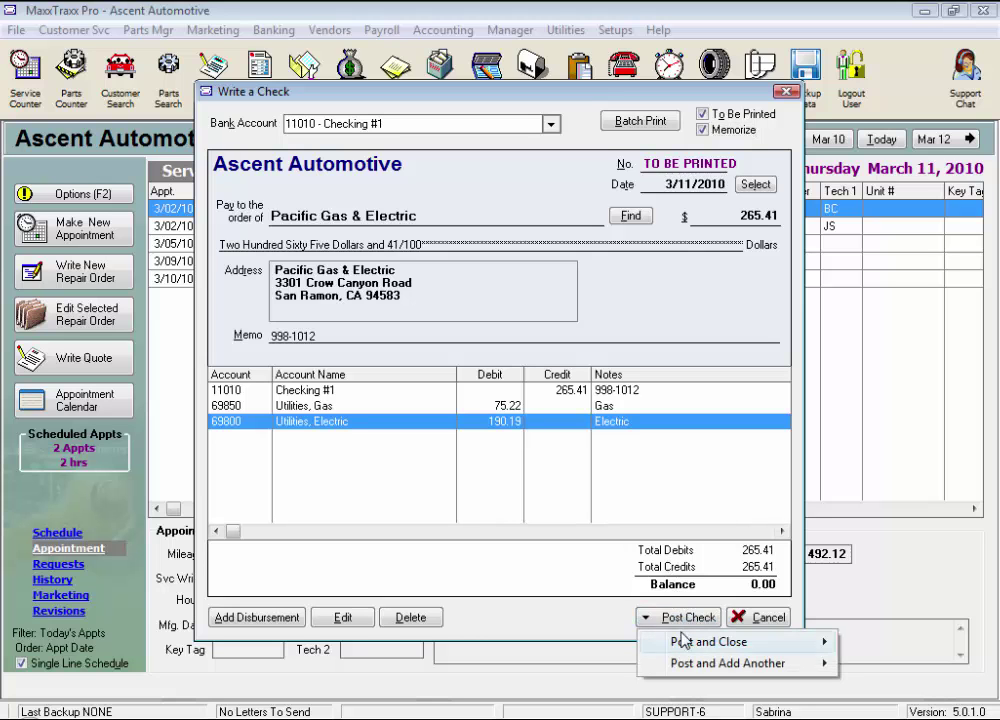
mouse_move(755, 644)
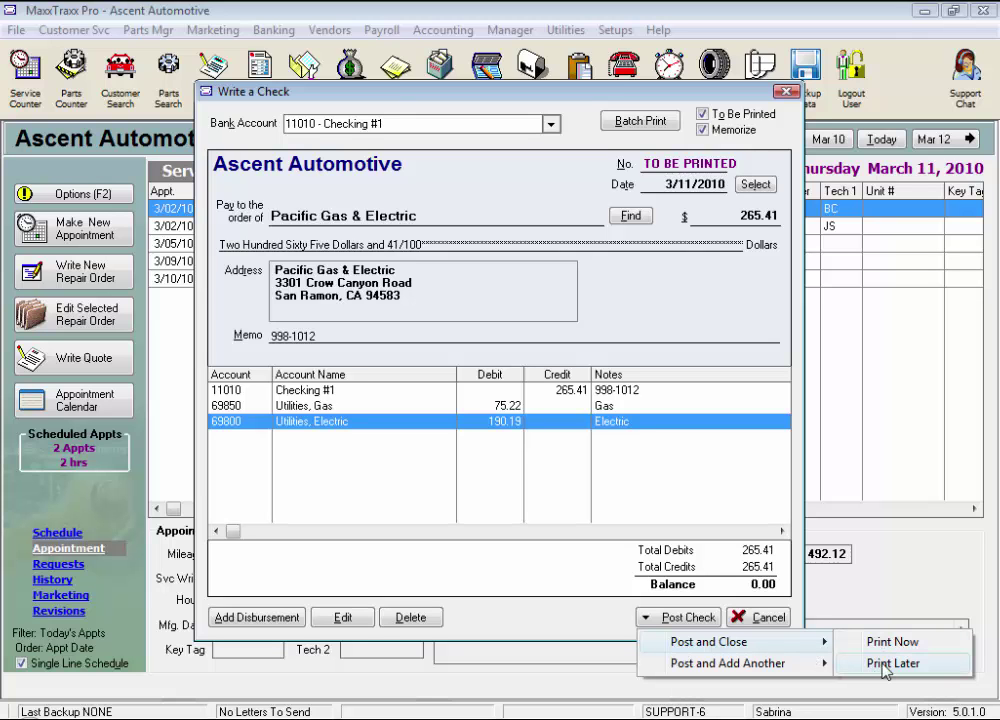
click(930, 646)
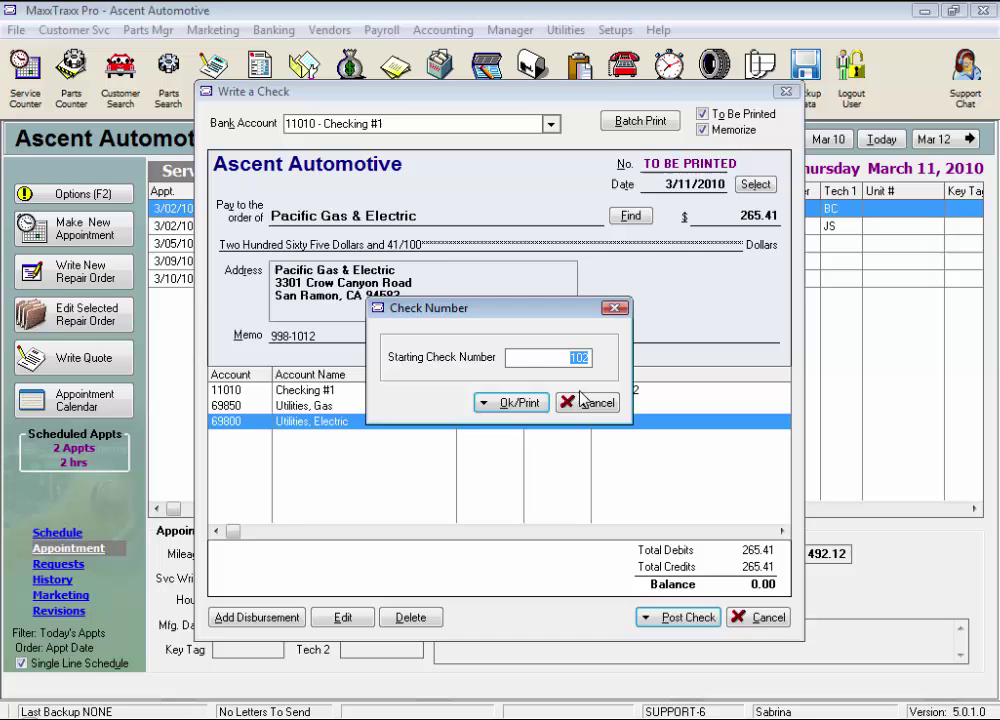
click(515, 403)
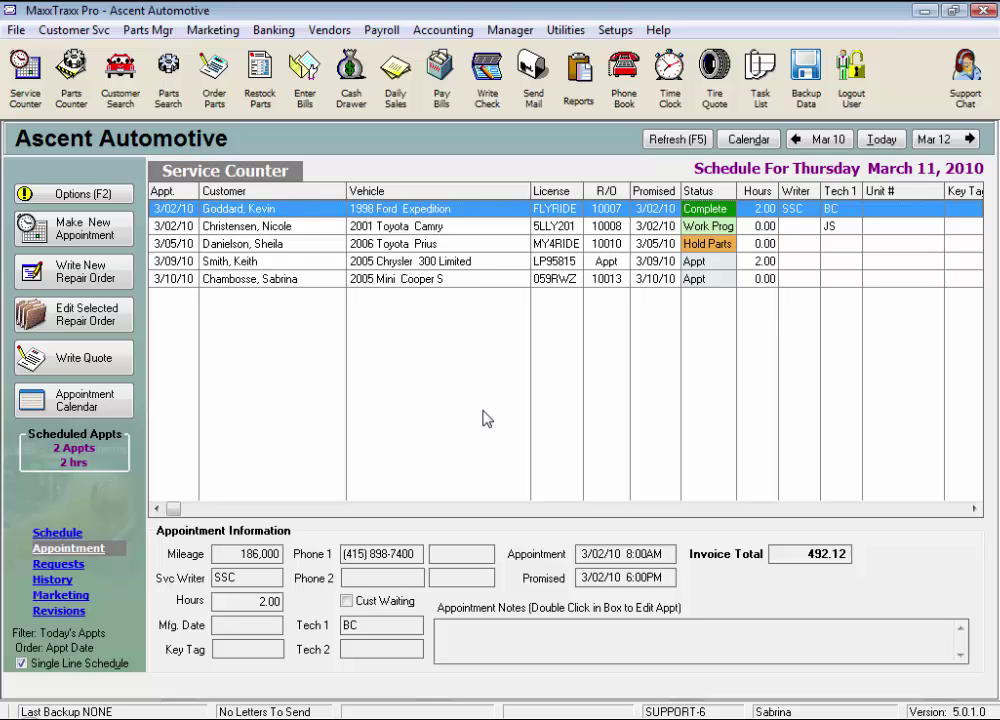
click(441, 78)
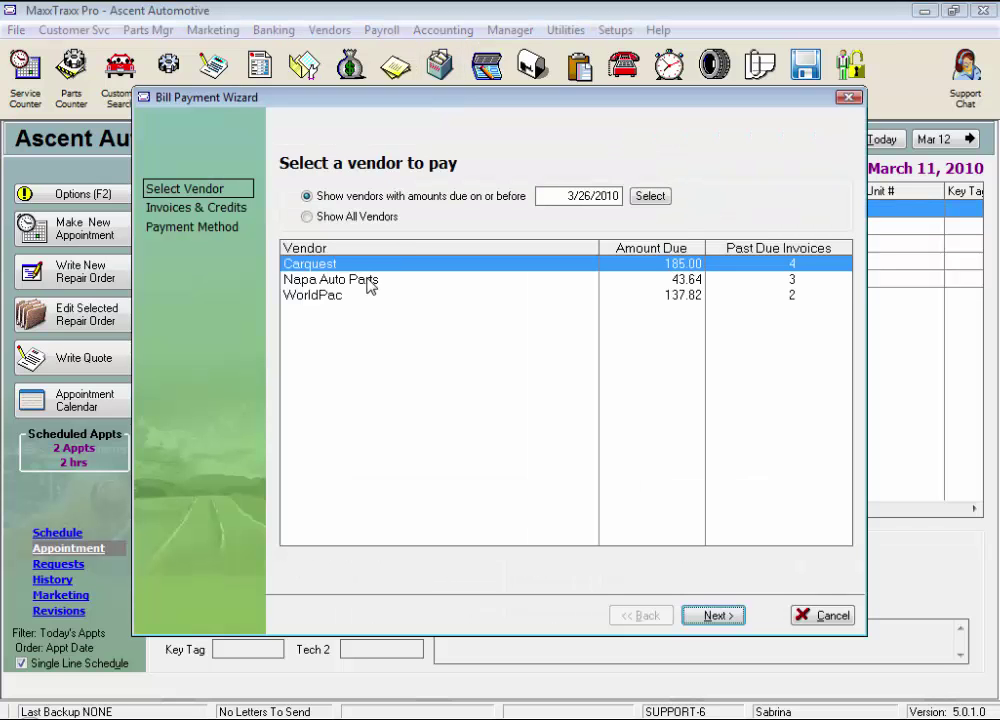
double_click(370, 287)
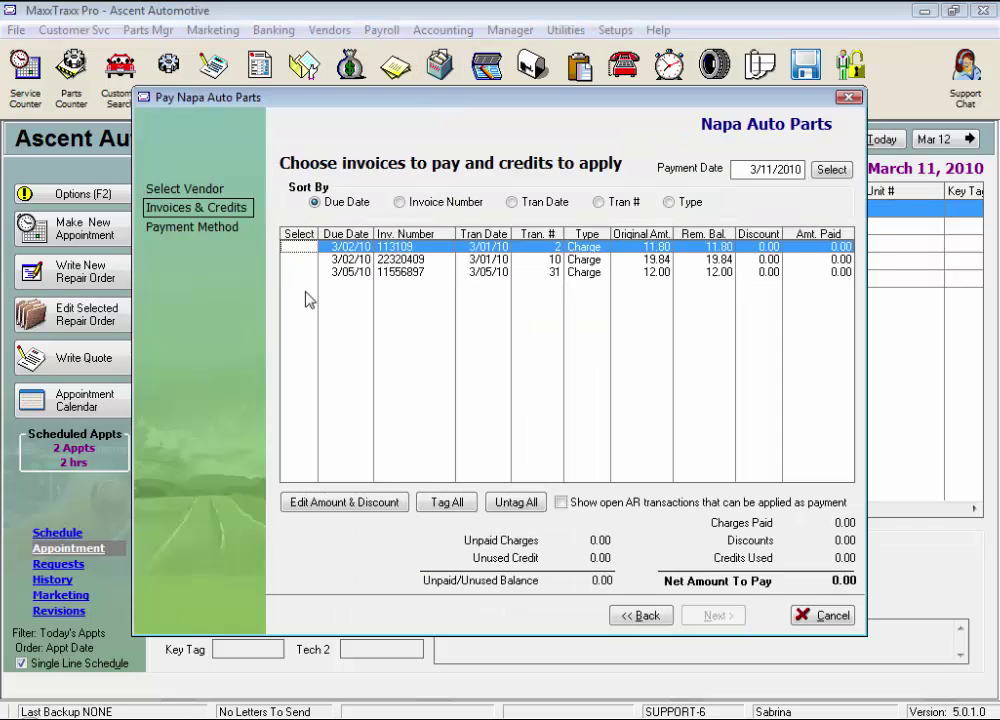
click(826, 617)
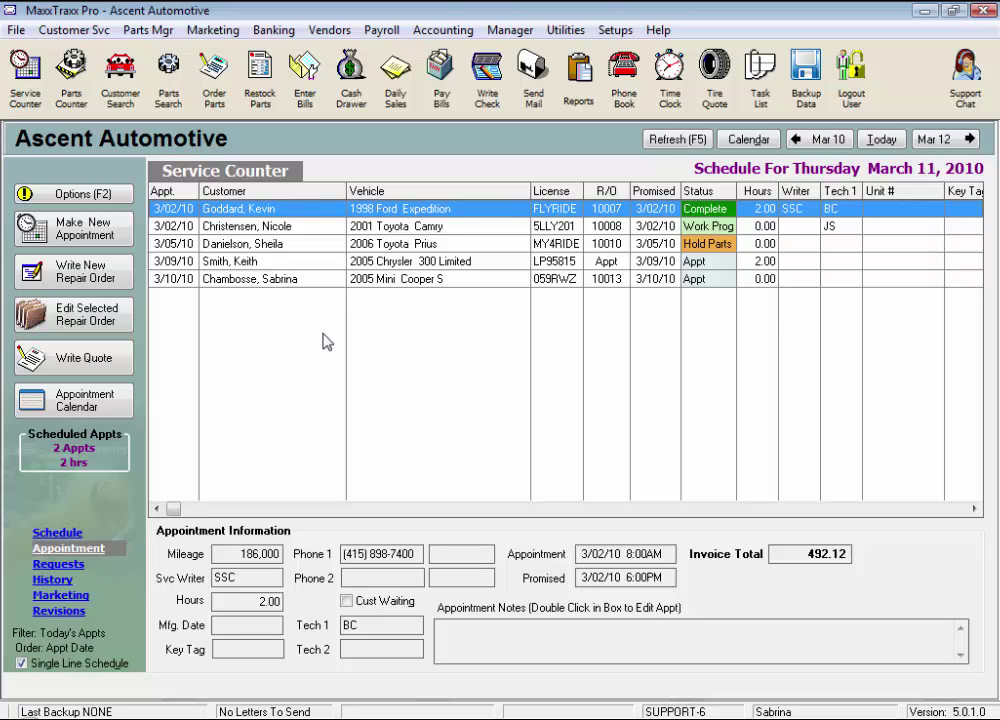
click(124, 96)
text(cham)
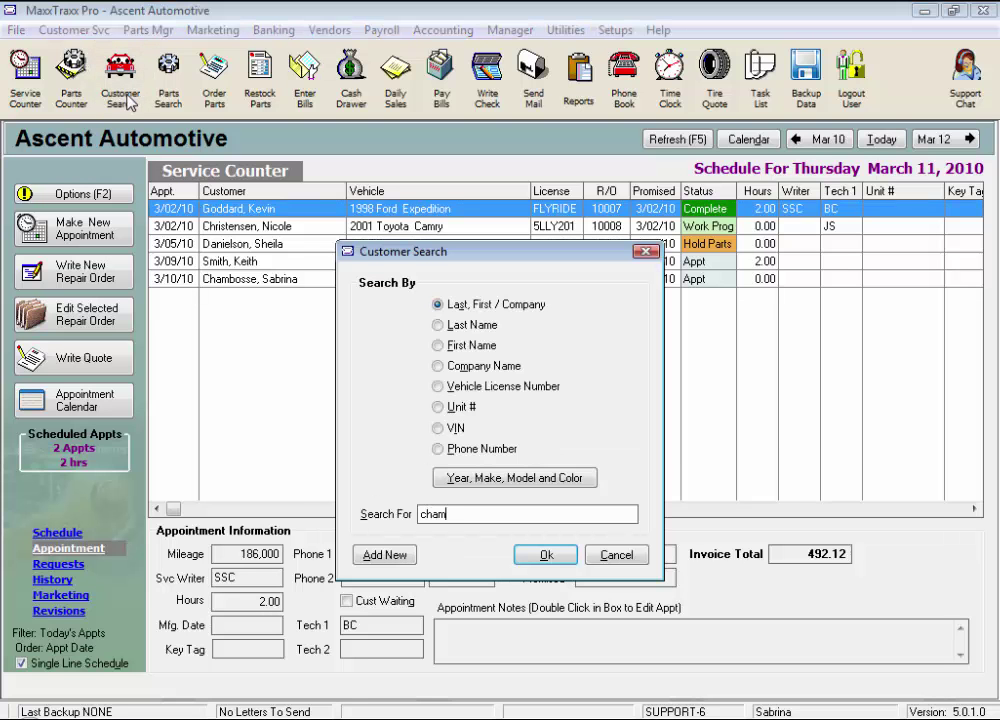
key(Return)
key(Return)
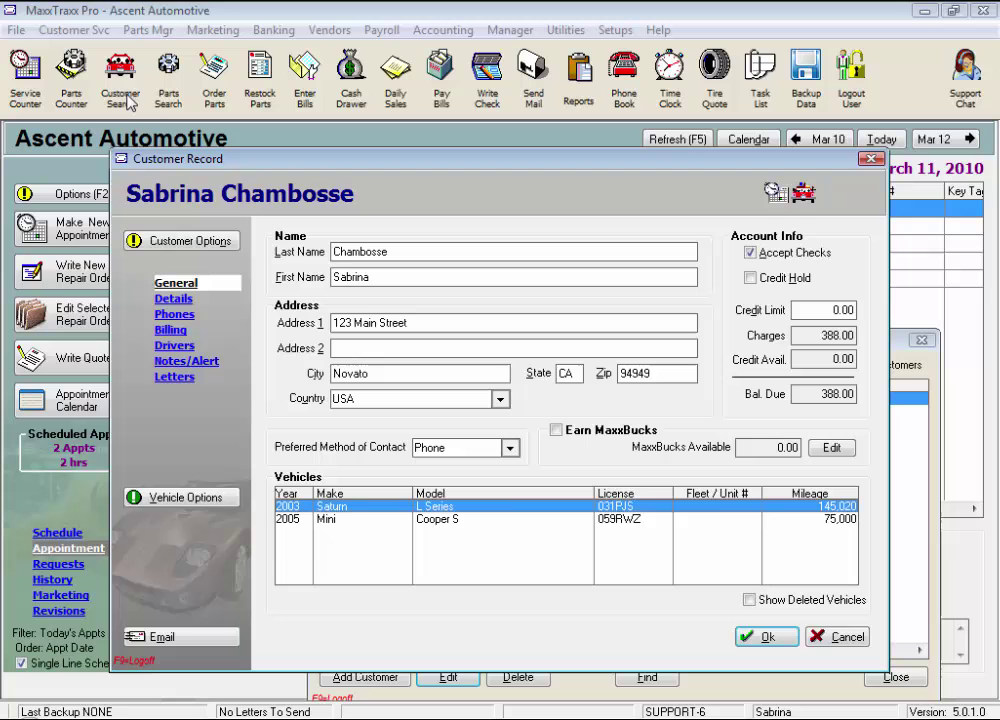
click(190, 241)
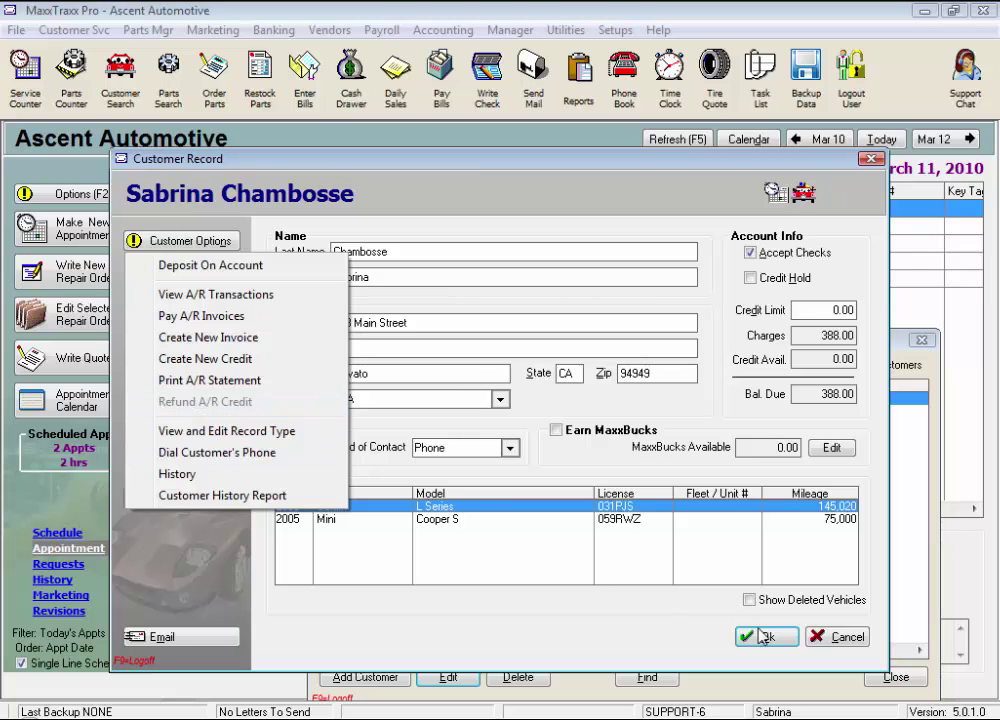
click(836, 640)
click(836, 640)
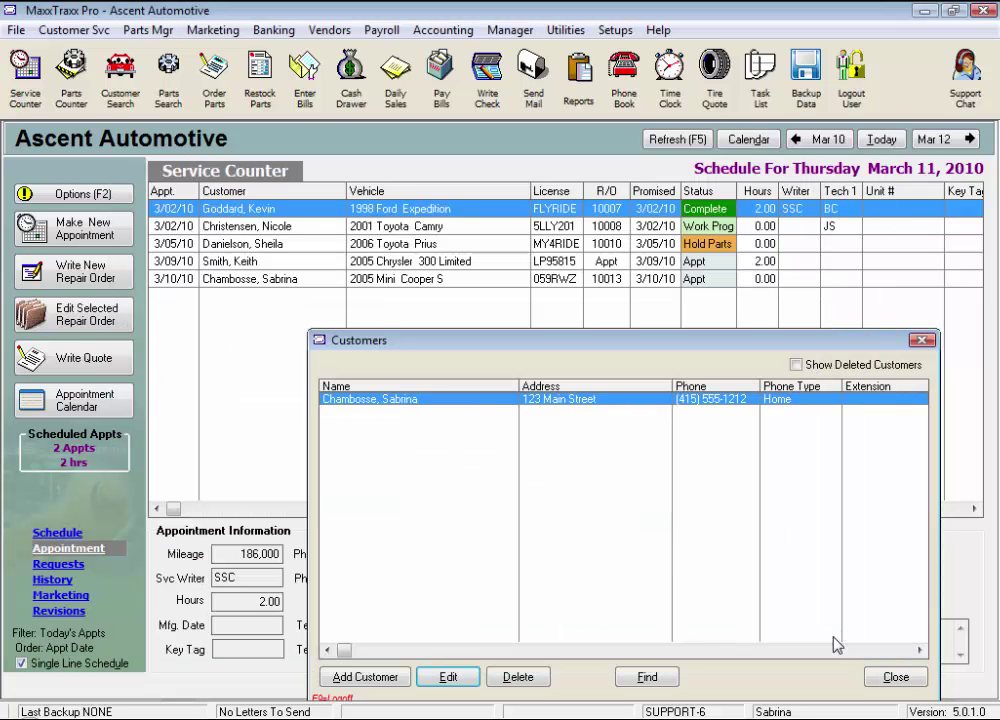
click(896, 677)
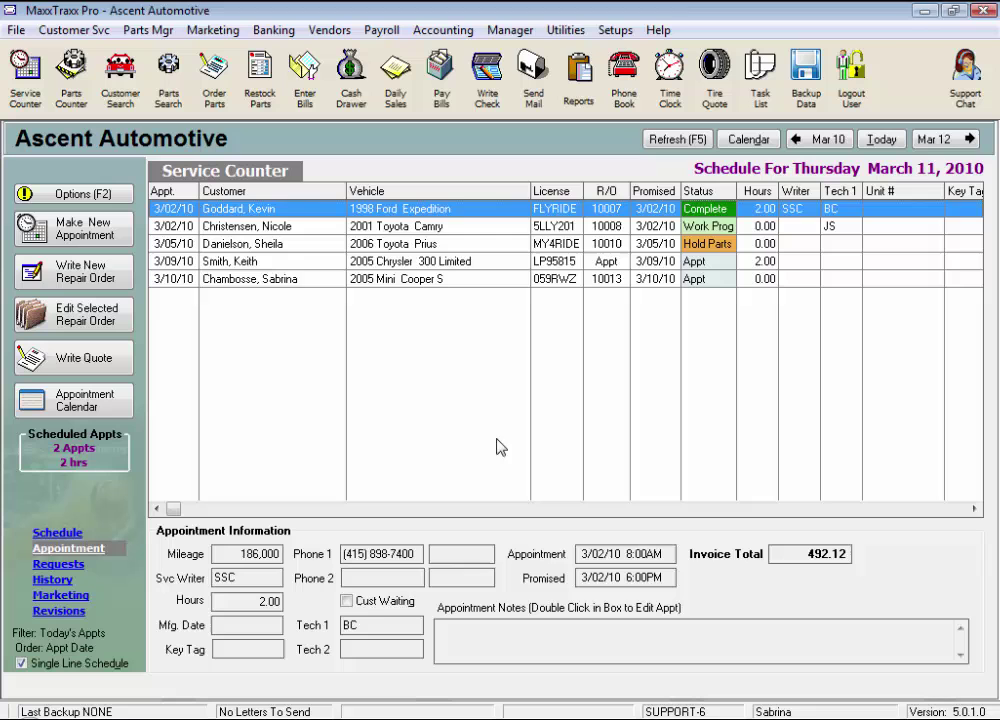